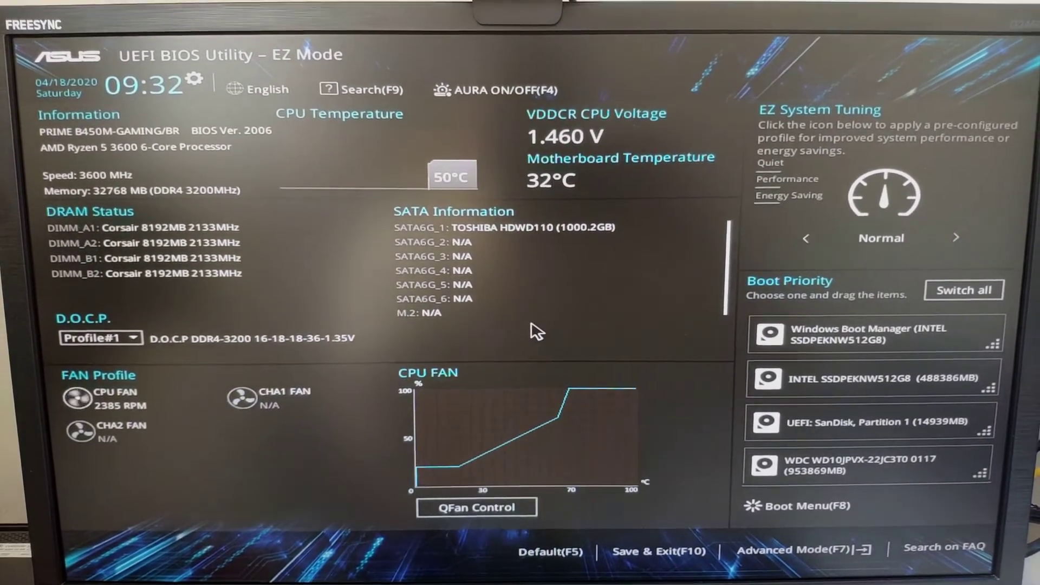
In Advanced Mode's Boot tab, set Boot Option #1 to UEFI: SanDisk, Partition 1
key("F7")
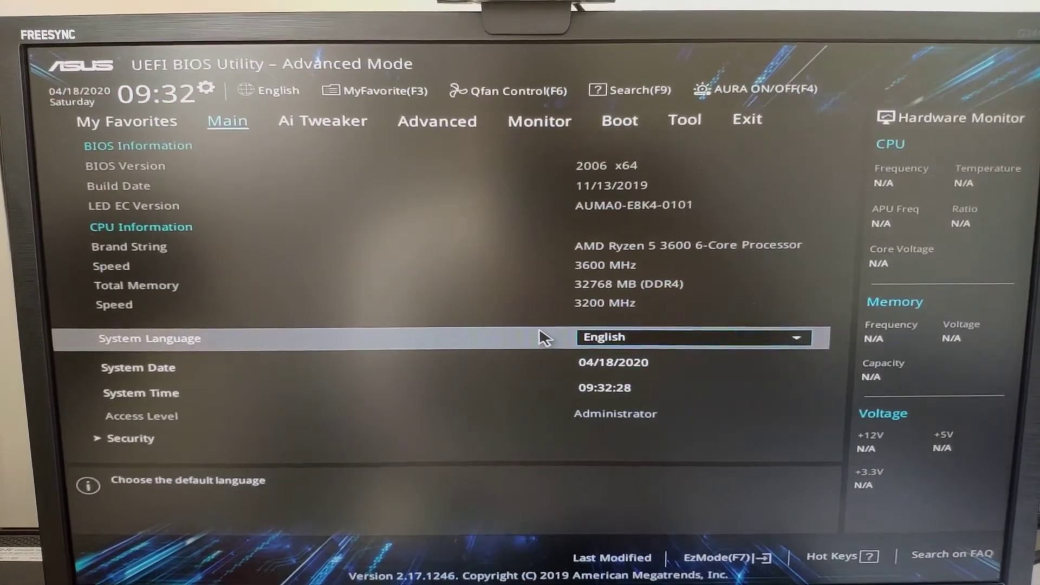
key("Right")
key("Right")
key("Right")
key("Right")
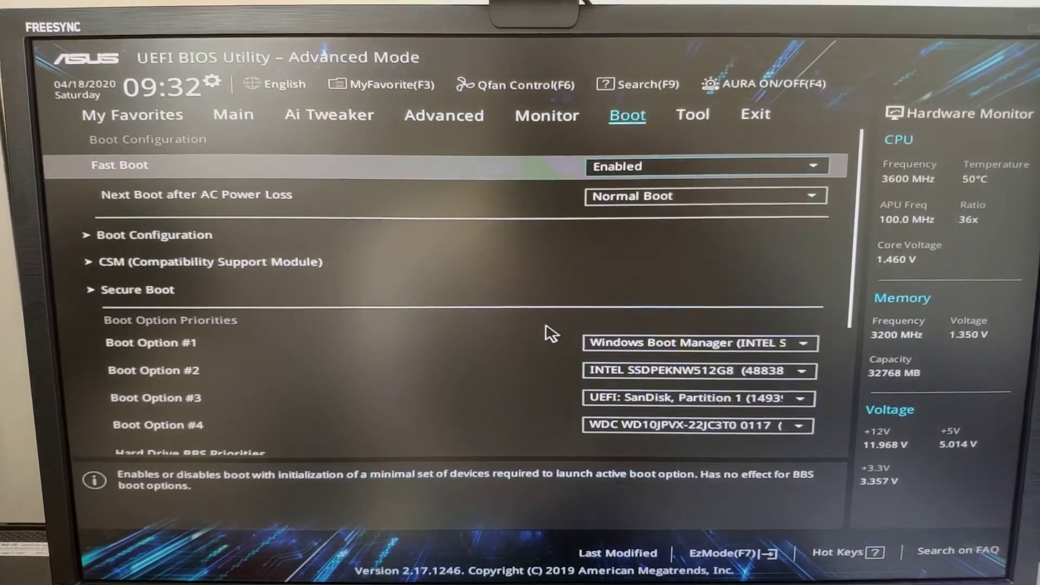
key("Down")
key("Down")
key("Down")
key("Down")
key("Down")
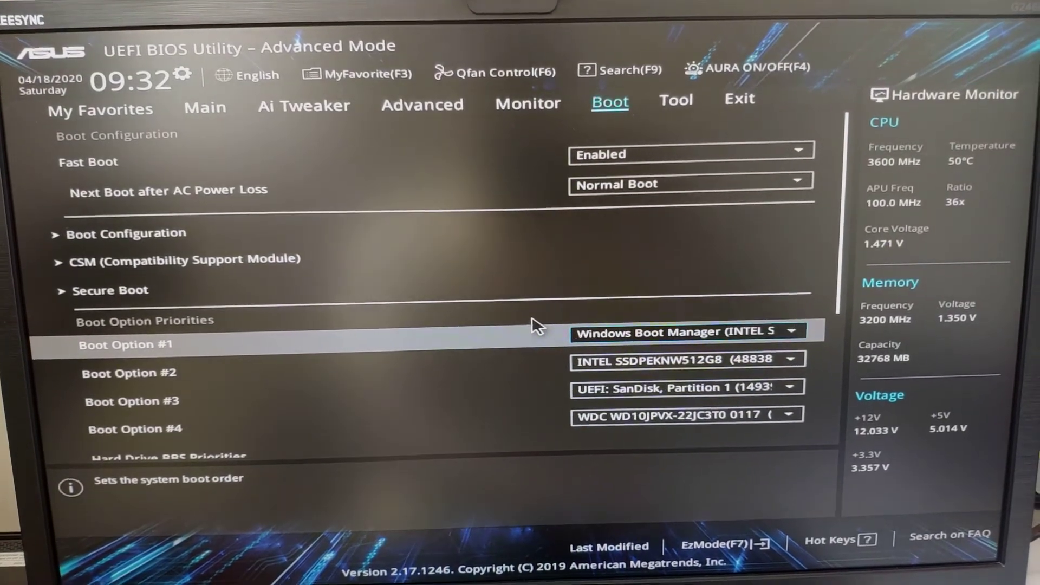
key("Return")
key("Down")
key("Down")
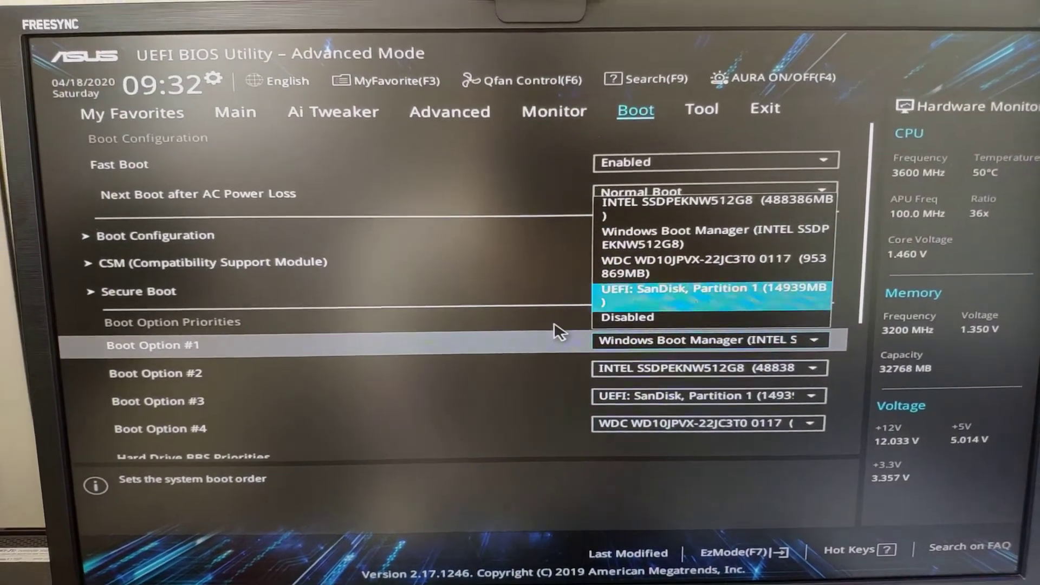
key("Return")
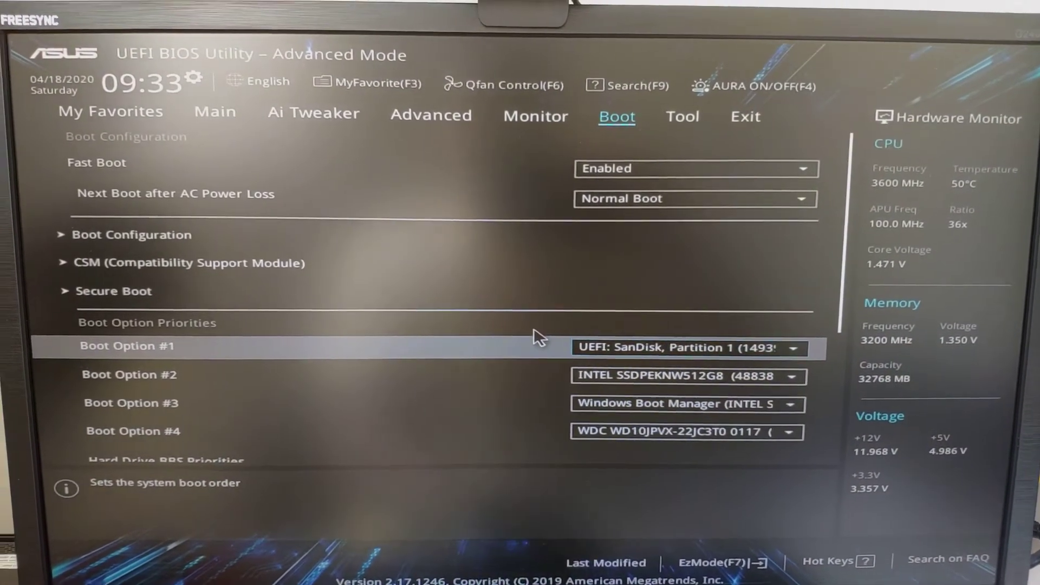
key("Right")
key("Right")
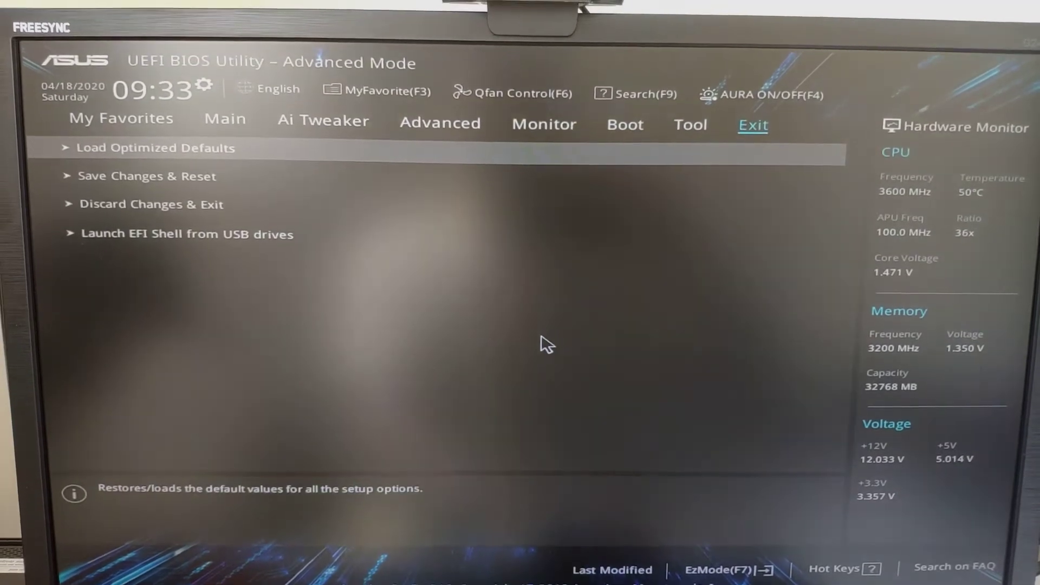
Choose Save Changes & Reset on the Exit page and confirm the restart
key("Down")
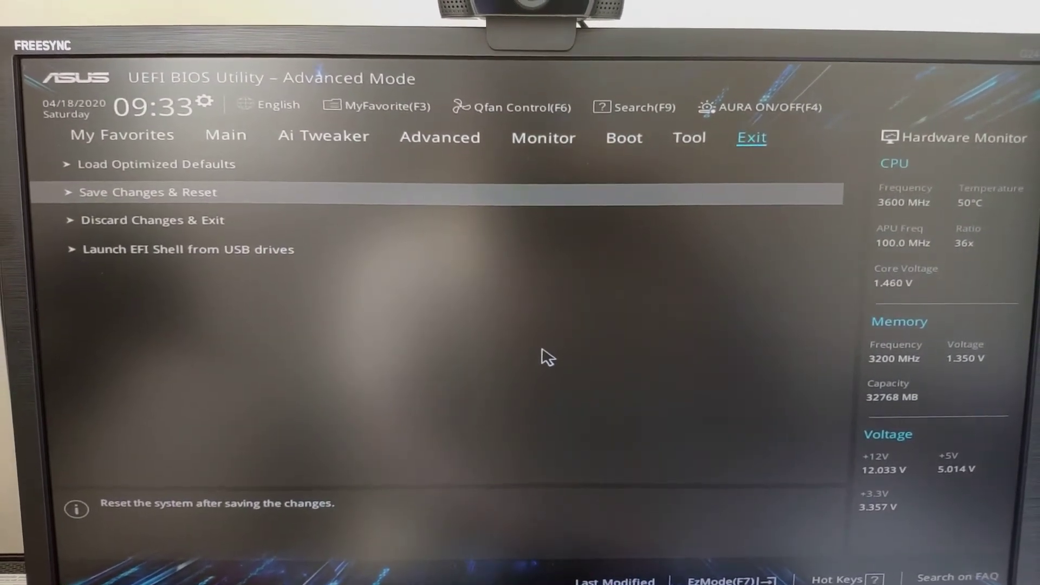
key("Return")
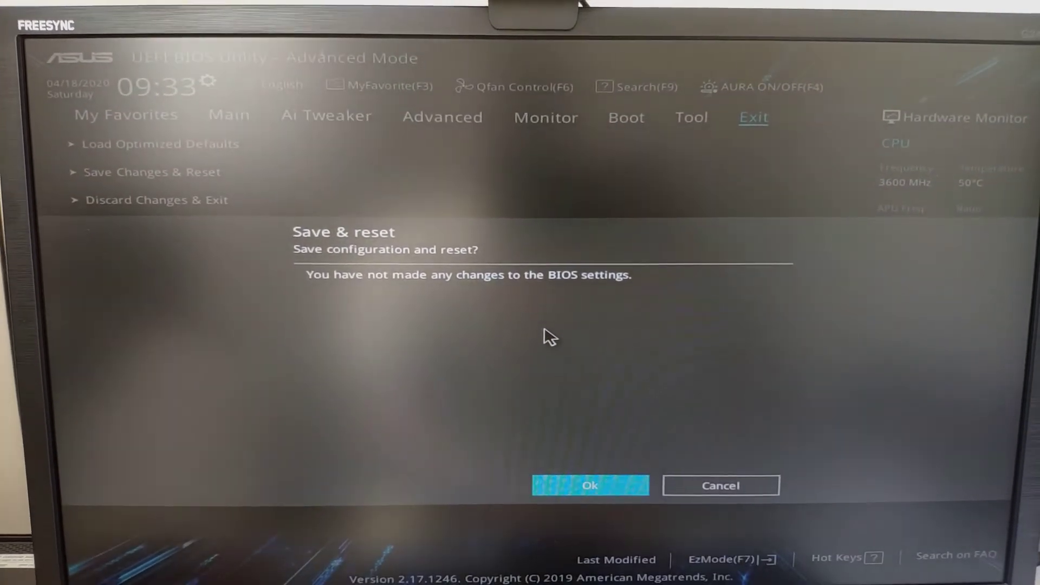
key("Return")
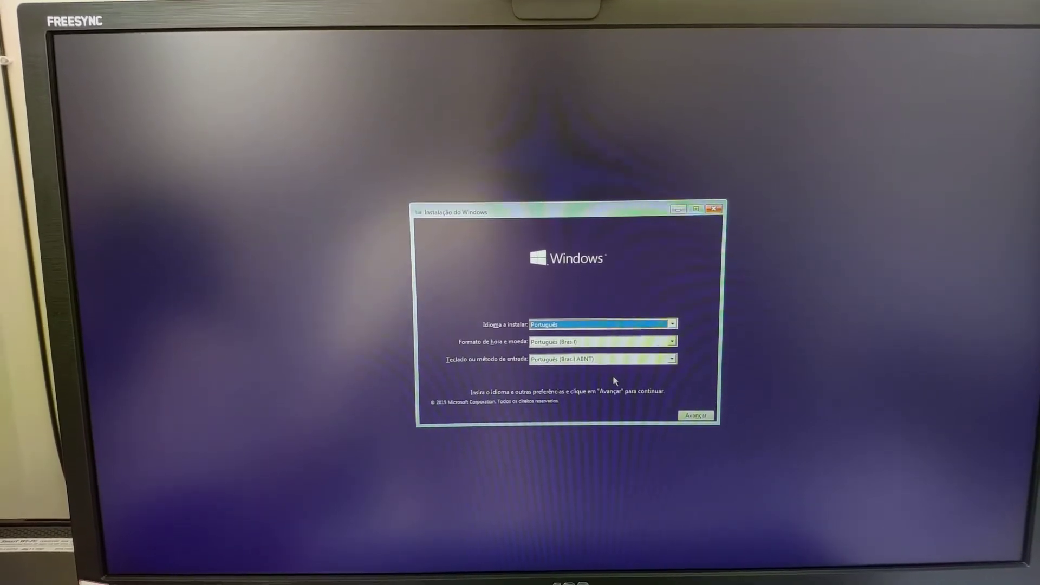
Continue past the Português (Brasil) language page and choose Instalar agora
left_click(698, 415)
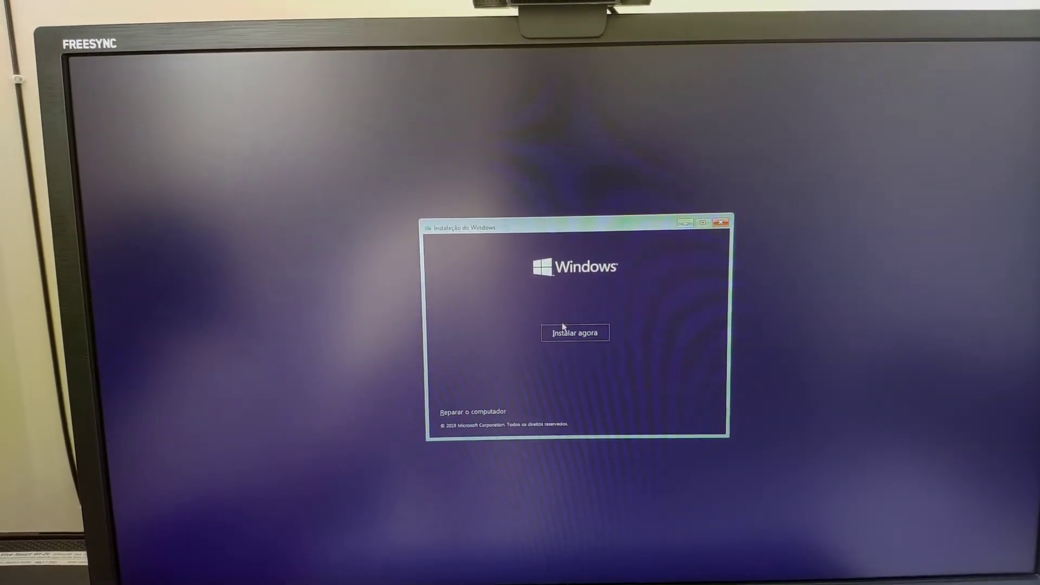
left_click(578, 335)
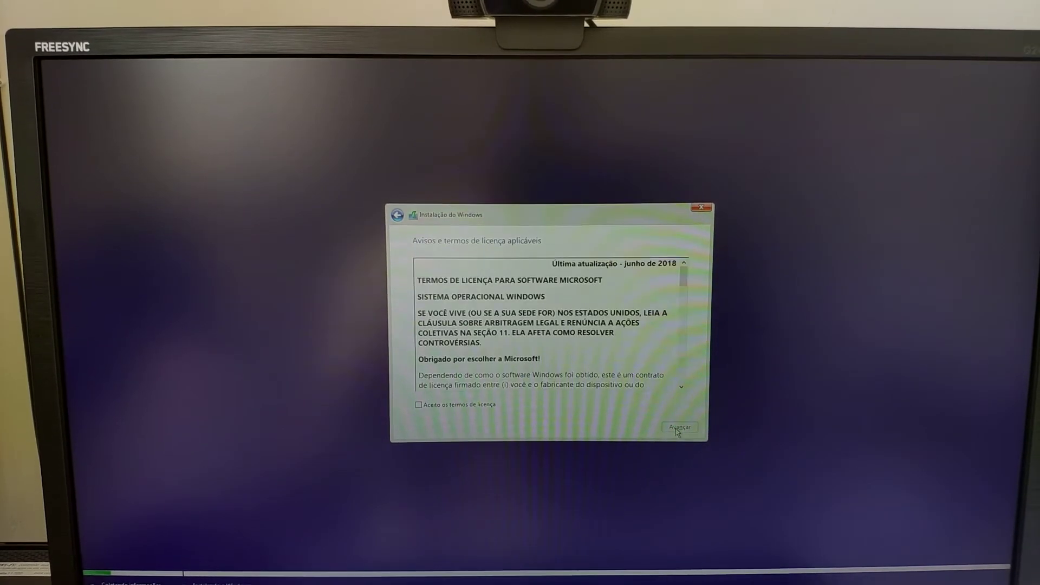
Tick 'Aceito os termos de licença' and continue to the installation location page
left_click(456, 418)
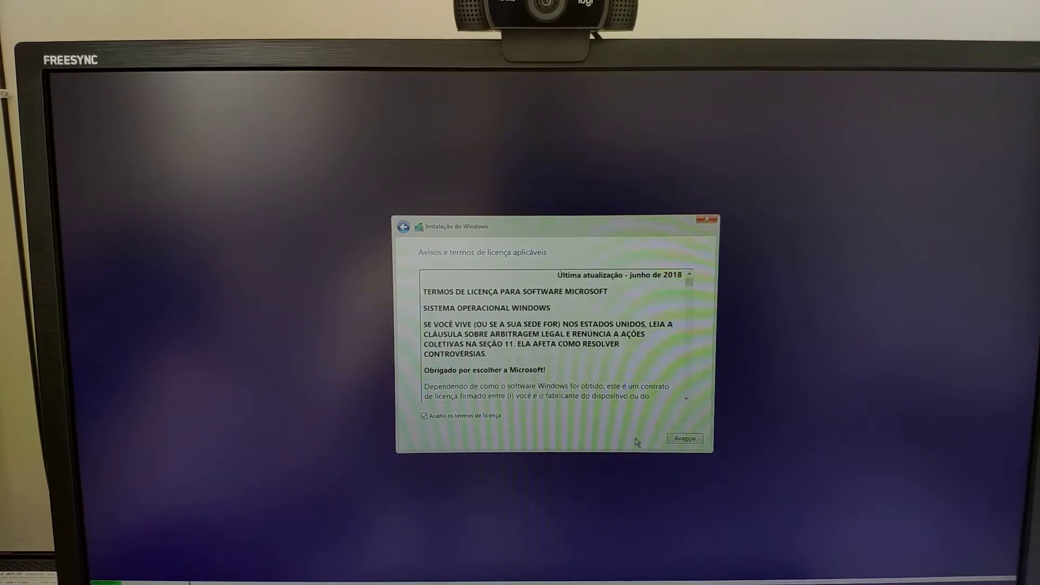
left_click(686, 438)
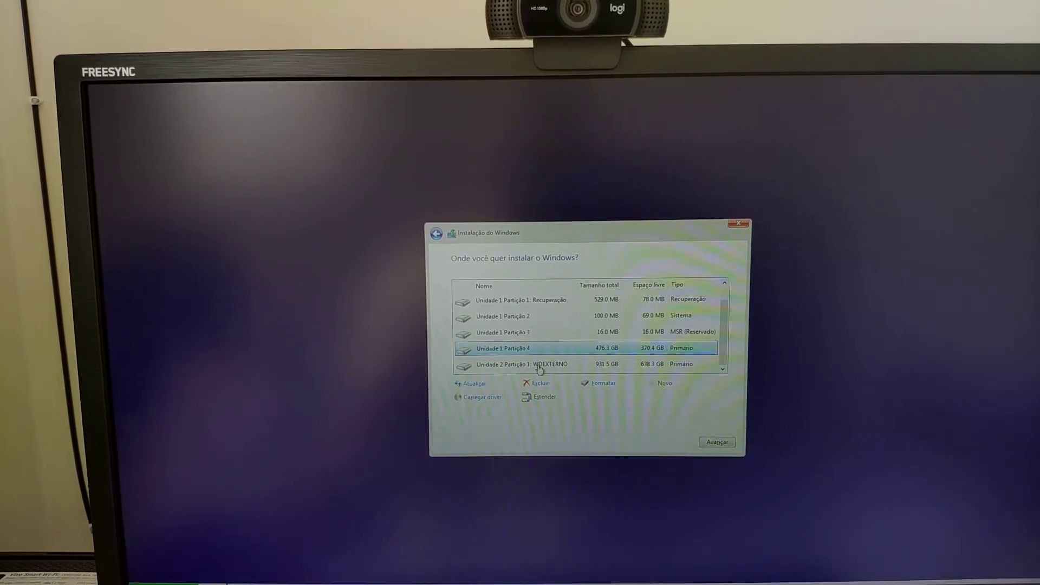
Select 'Unidade 0 Partição 1: TOSHIBA' as the Windows install partition
left_click(539, 371)
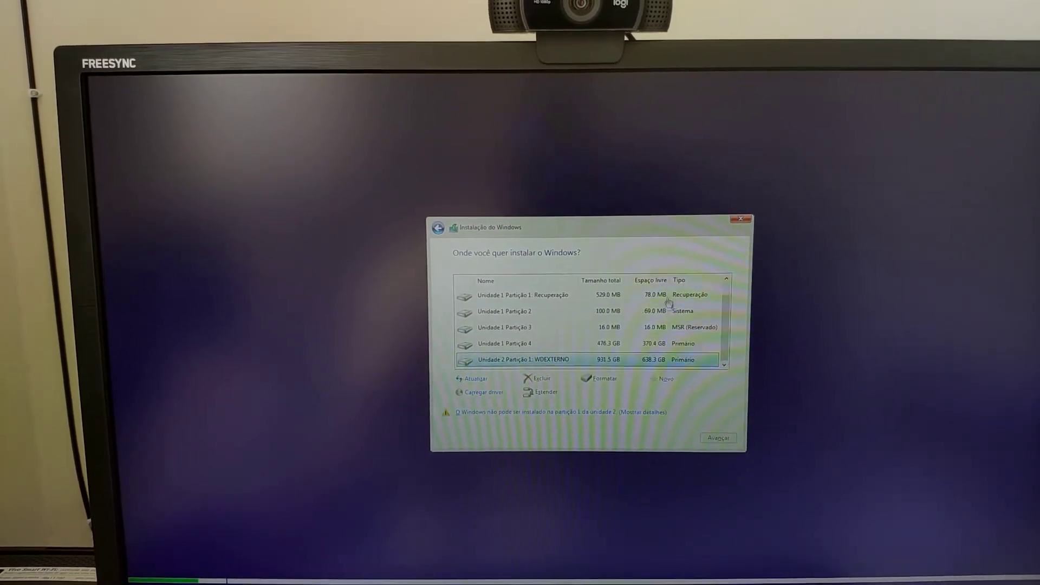
left_click(732, 282)
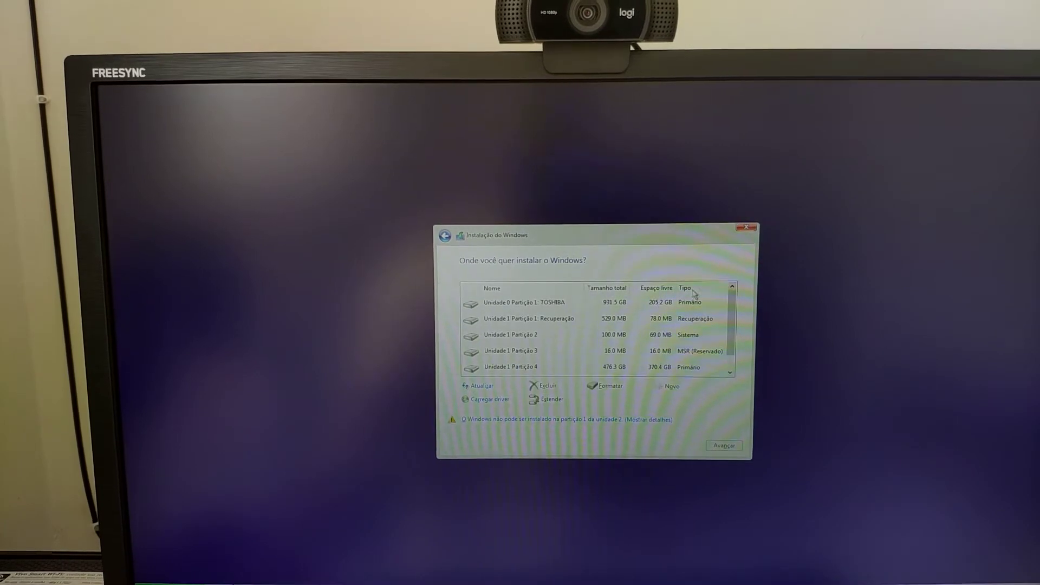
left_click(521, 306)
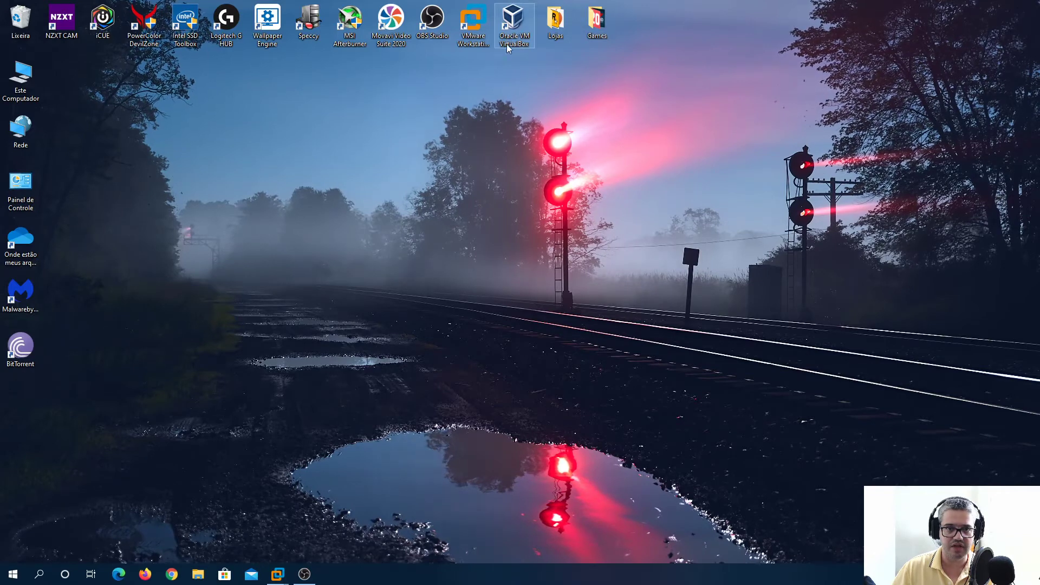
Switch to the VMware Workstation 'Windows 10 x64' window from the taskbar
mouse_move(279, 570)
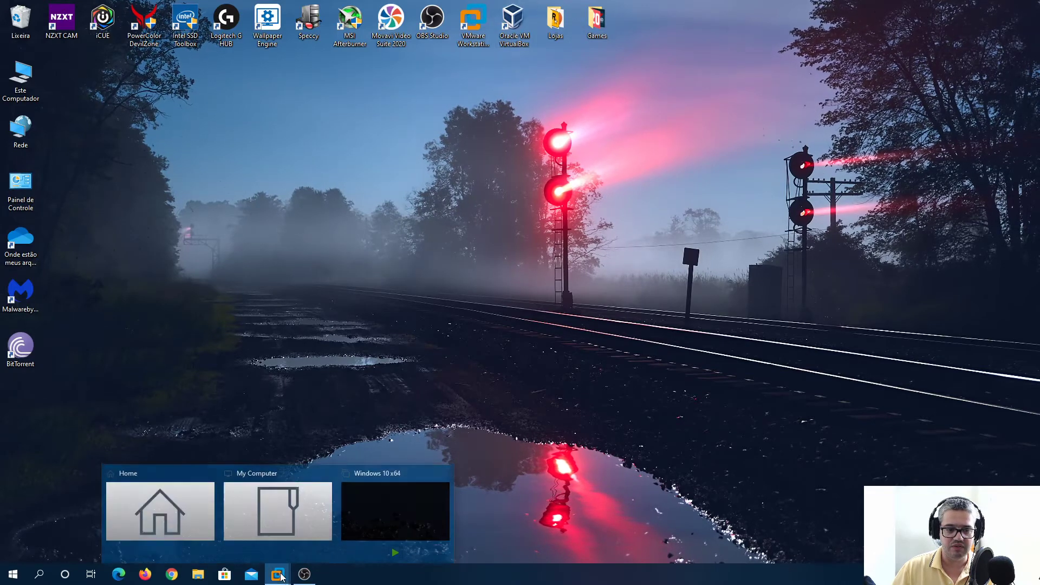
left_click(364, 509)
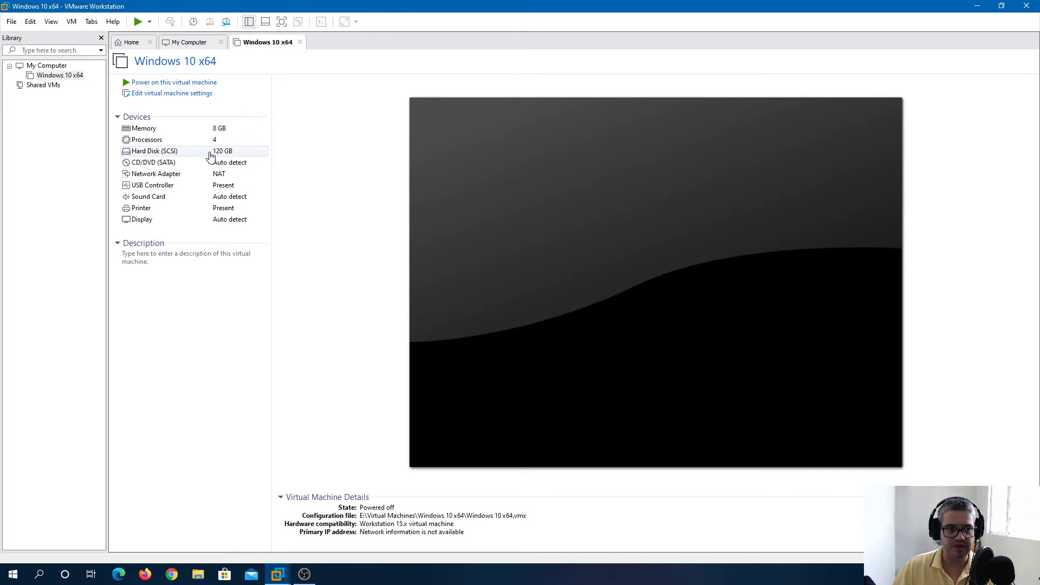
Load E:\Windows 10 Pro x64.iso into the CD/DVD (SATA) drive, then power on the VM
left_click(162, 167)
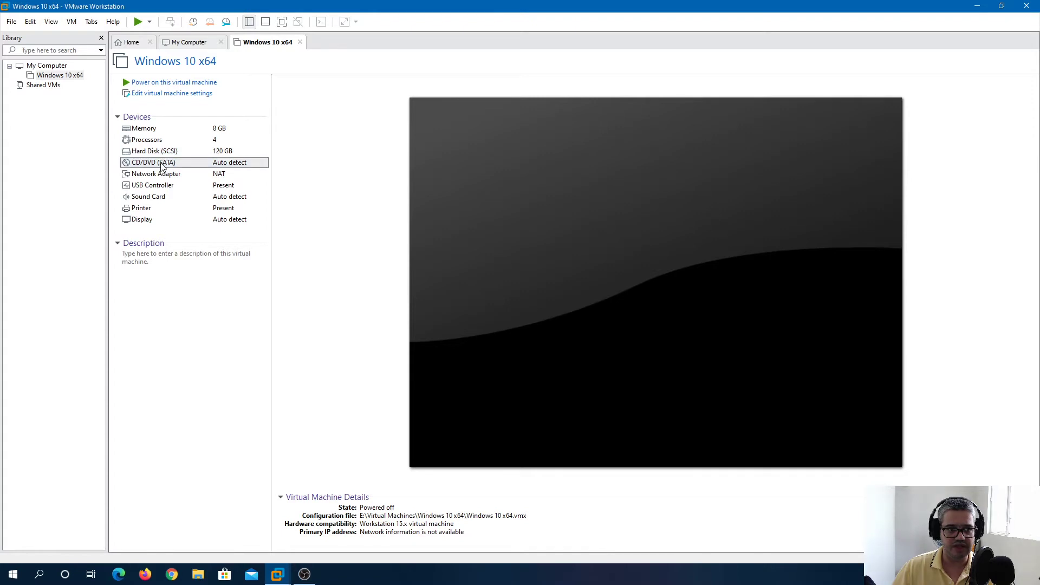
double_click(162, 167)
left_click(542, 212)
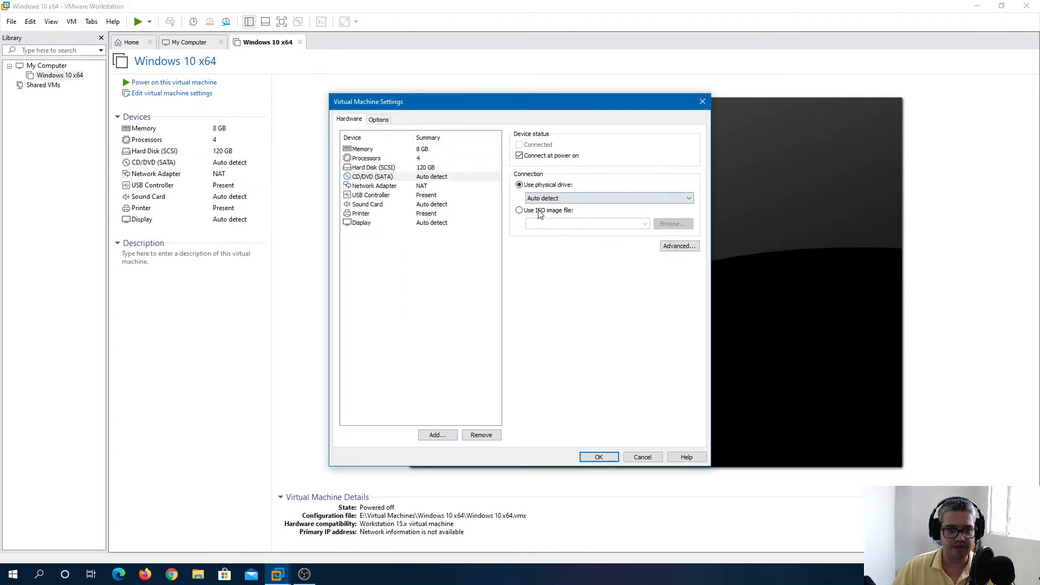
left_click(671, 224)
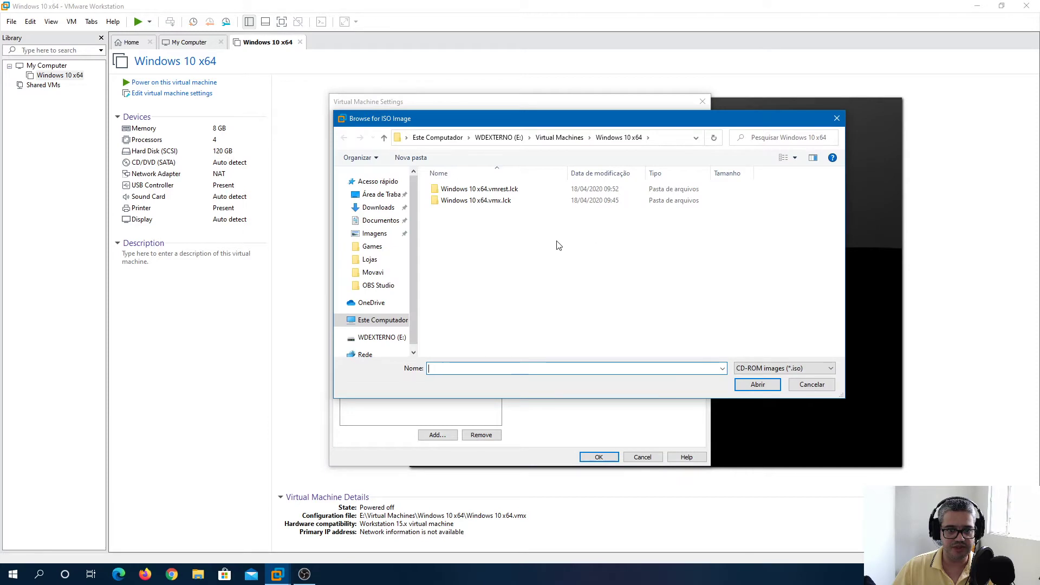
left_click(386, 209)
left_click(385, 339)
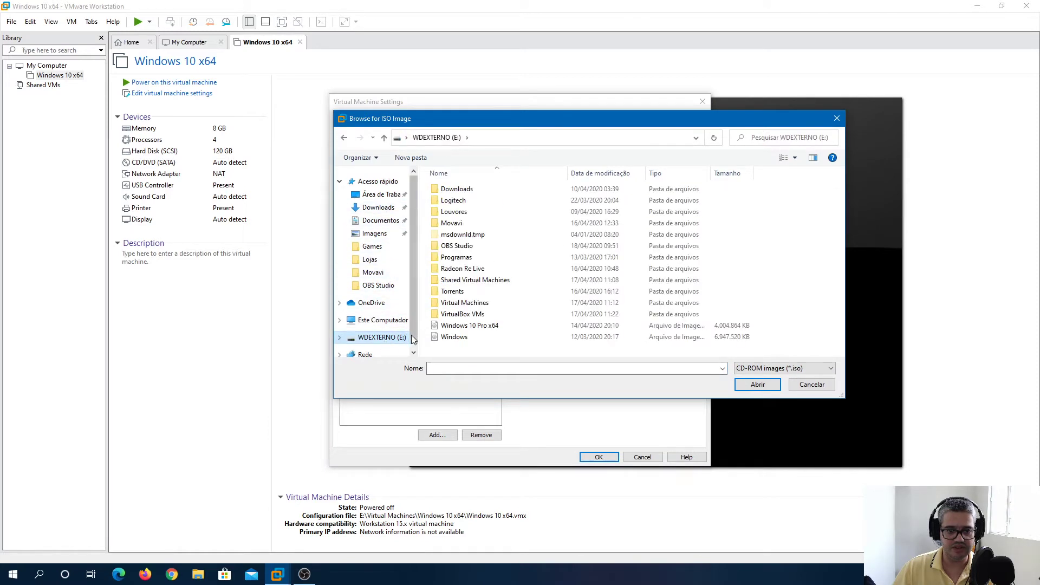
left_click(551, 327)
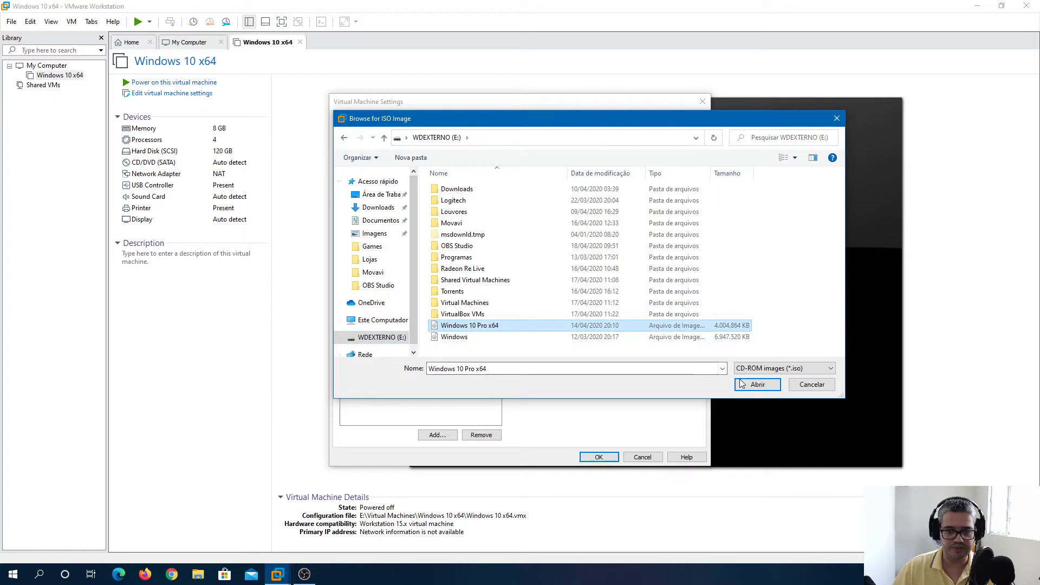
left_click(757, 384)
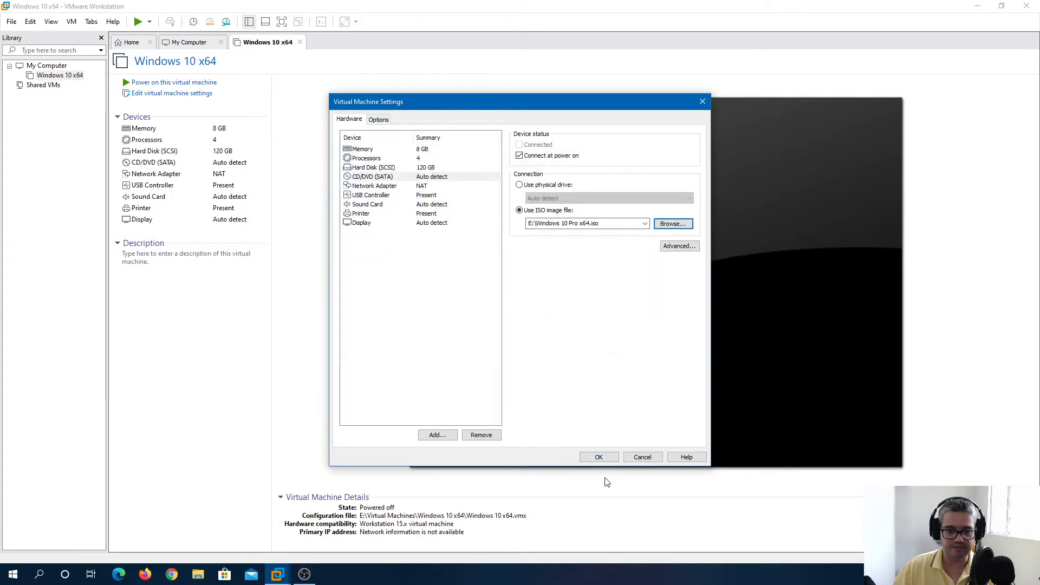
left_click(599, 456)
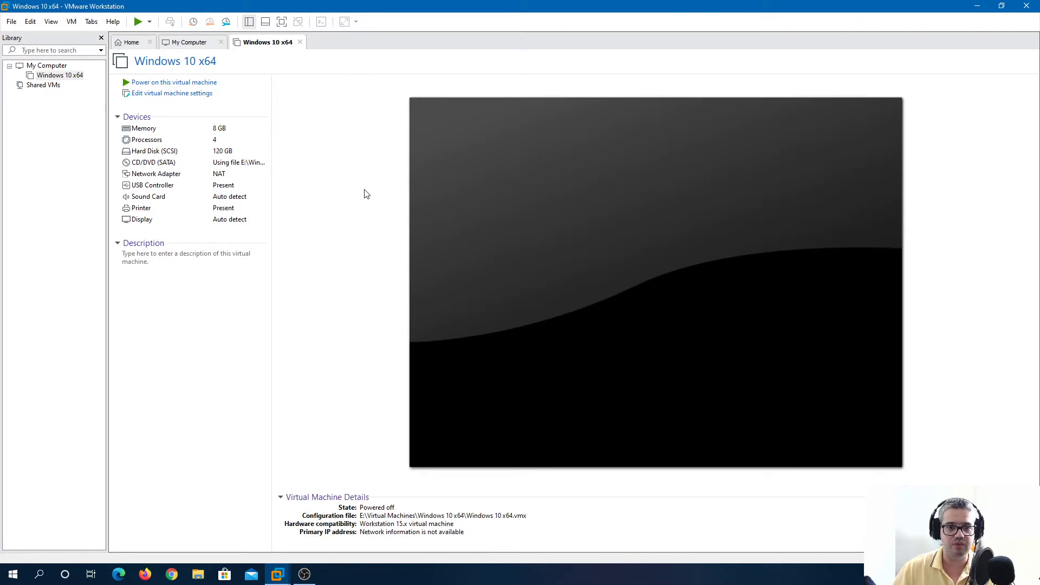
left_click(173, 84)
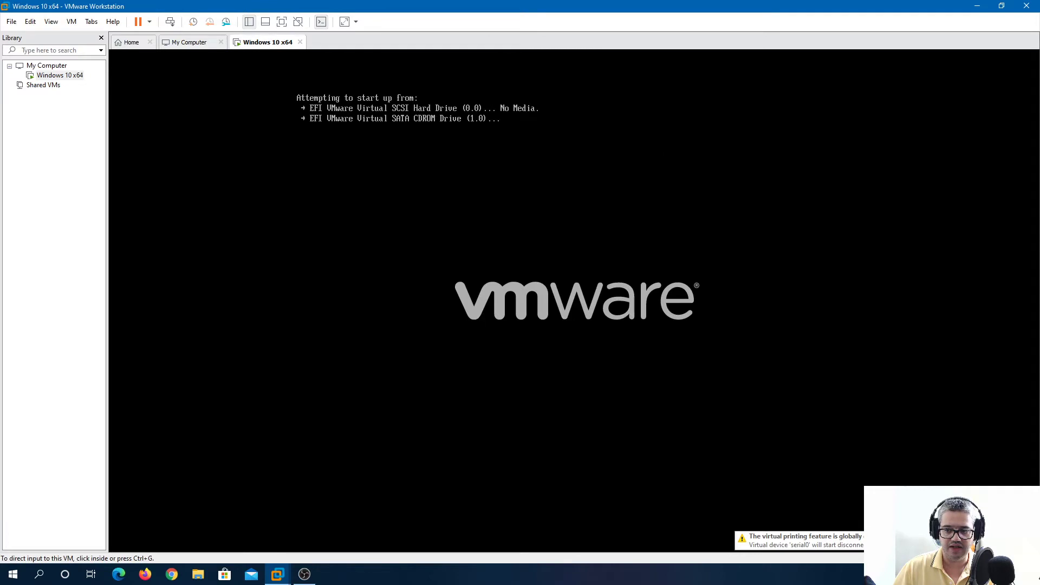
Boot the VM from the Windows DVD, switch to full screen, and recapture input
left_click(587, 198)
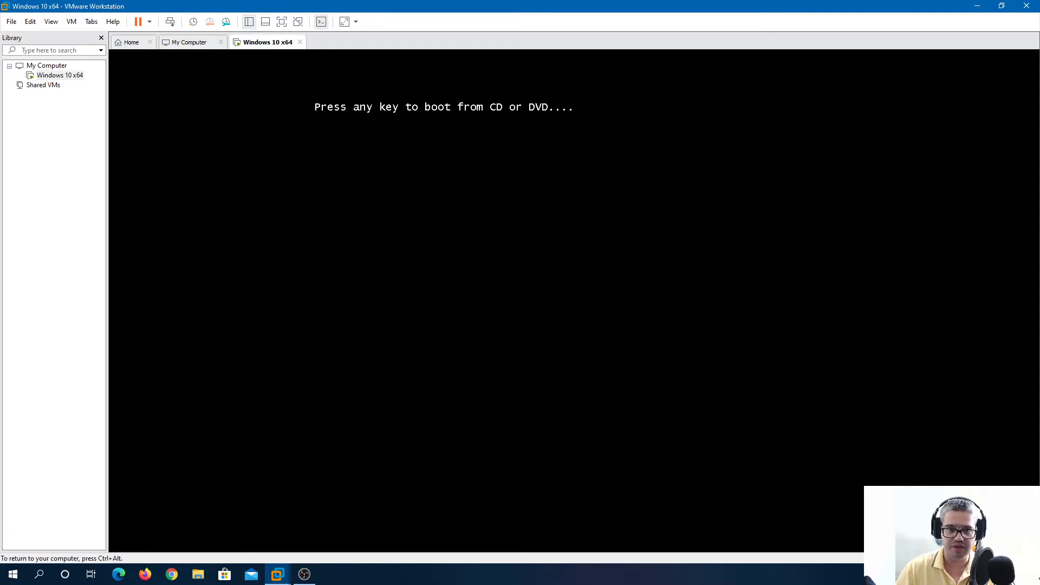
key("Return")
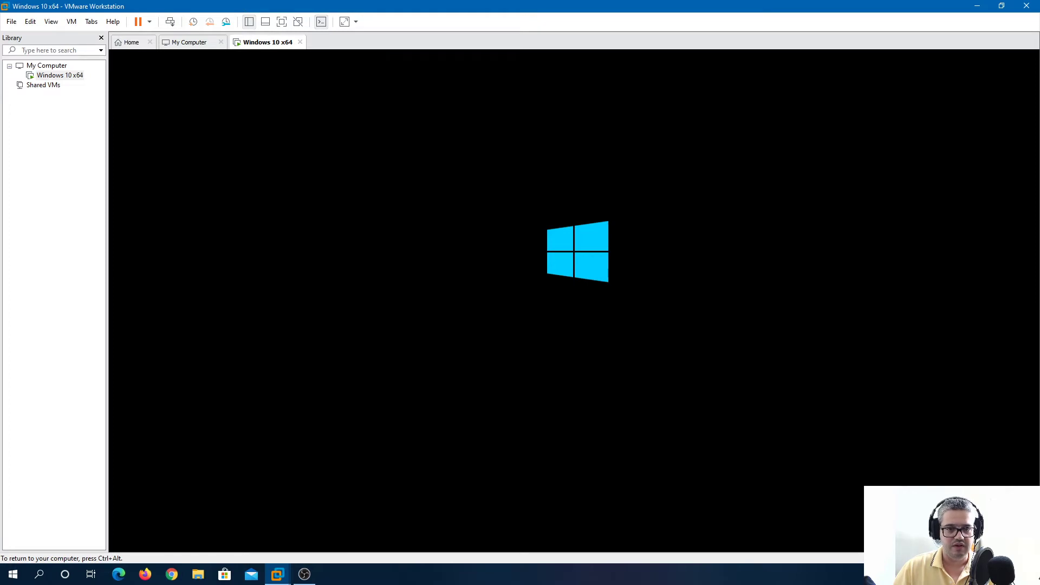
key("ctrl+alt")
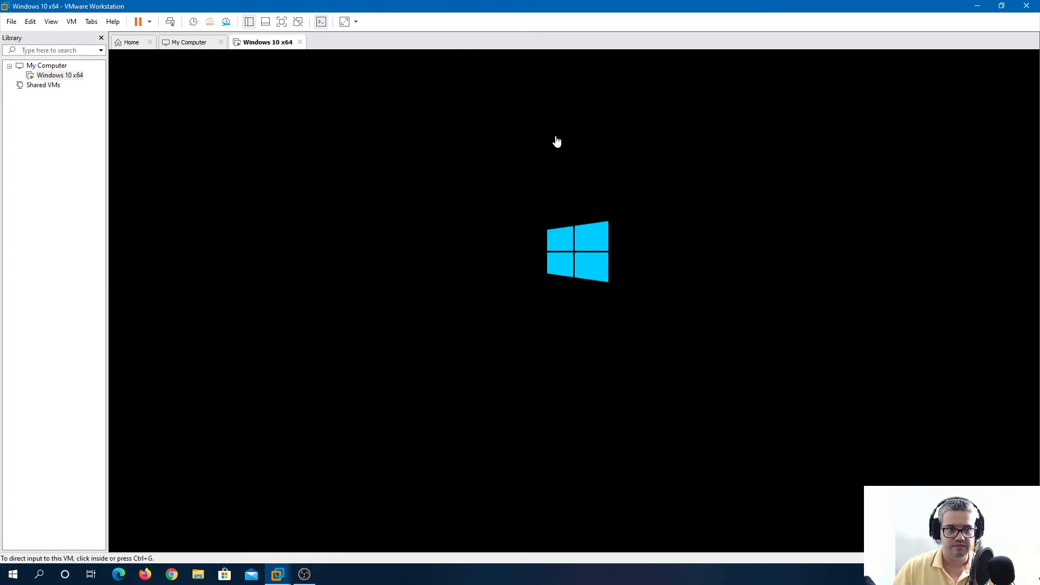
left_click(282, 23)
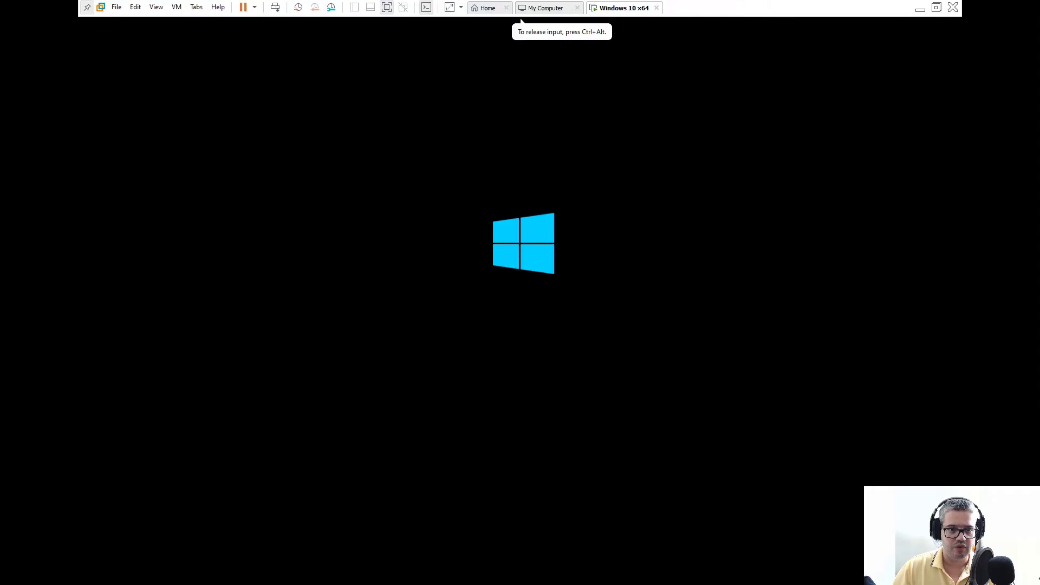
key("ctrl+alt")
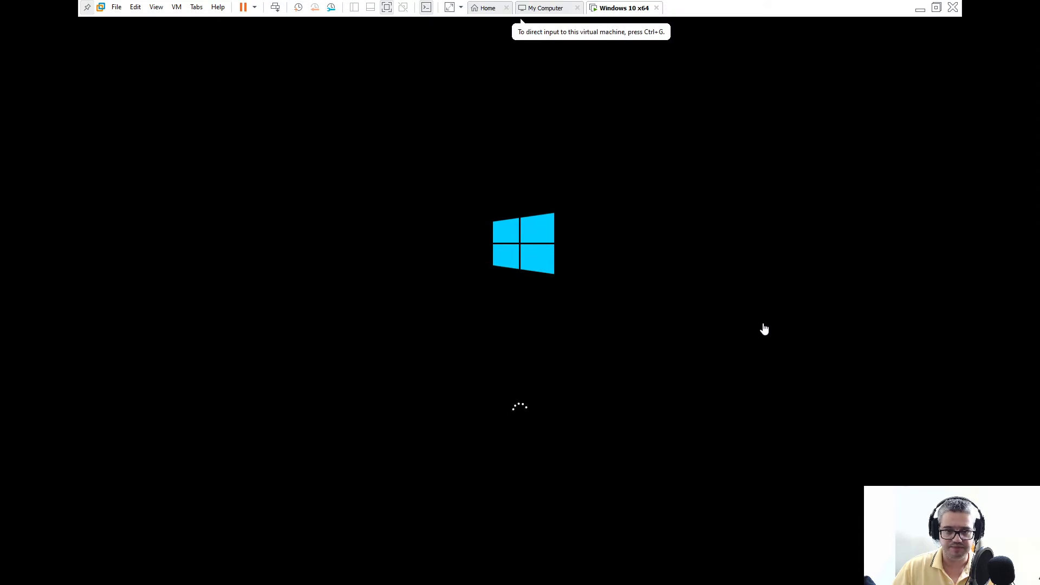
left_click(762, 248)
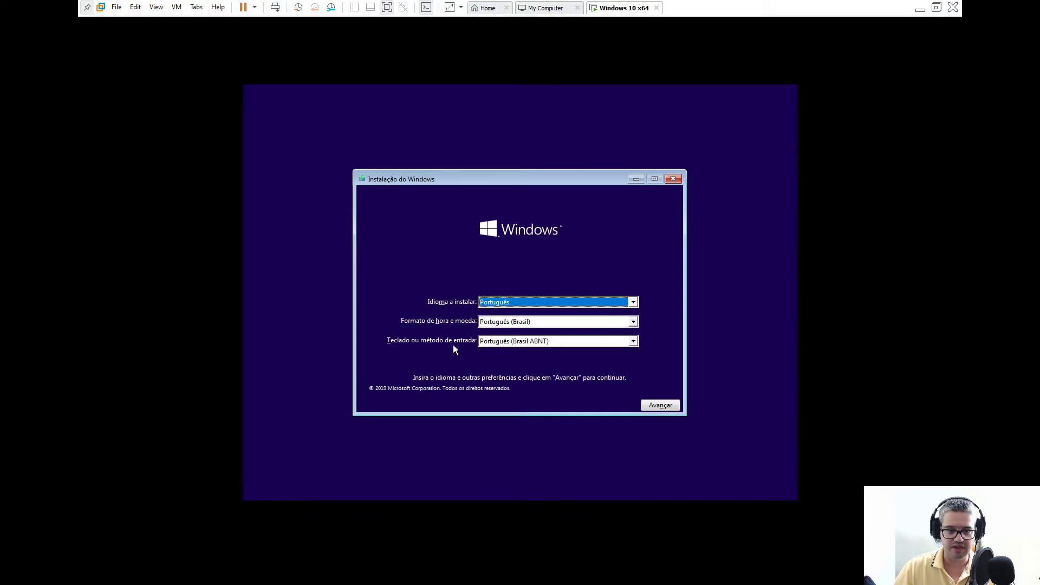
Accept the Portuguese (Brasil) language settings and choose Instalar agora in the VM
left_click(659, 410)
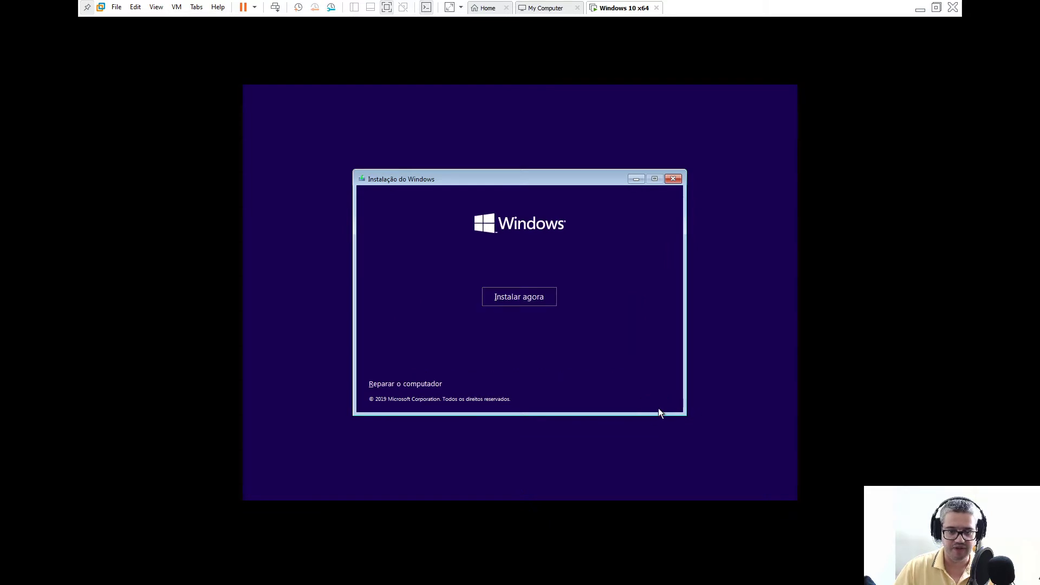
left_click(535, 302)
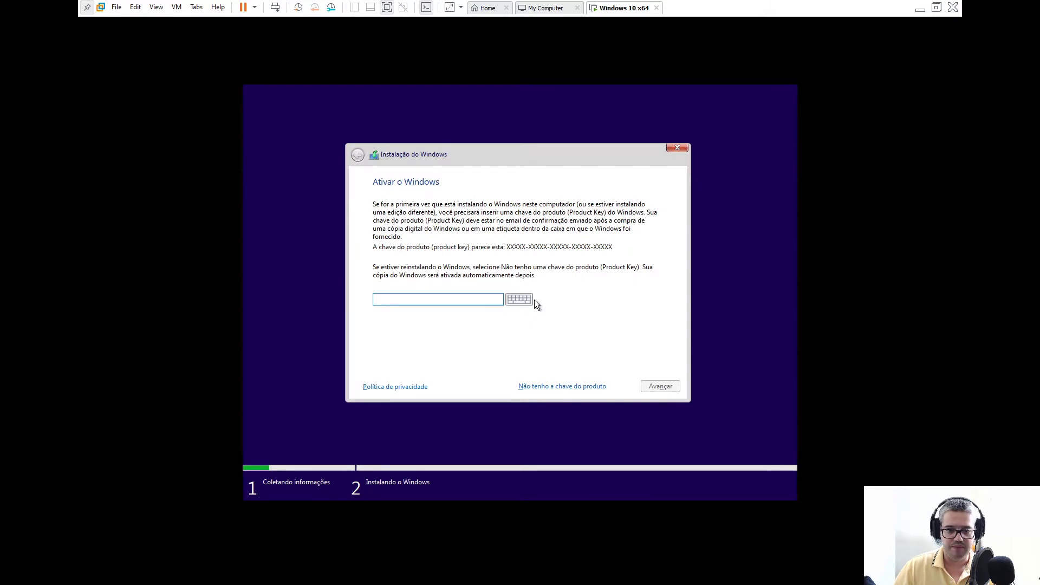
Pick 'Não tenho a chave do produto', select Windows 10 Pro, and continue
left_click(581, 388)
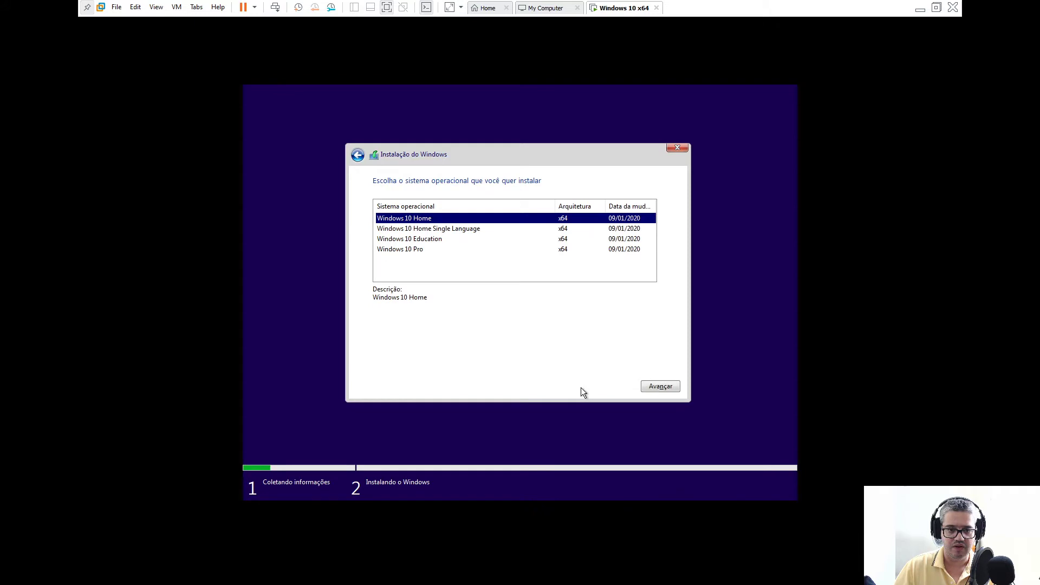
left_click(407, 253)
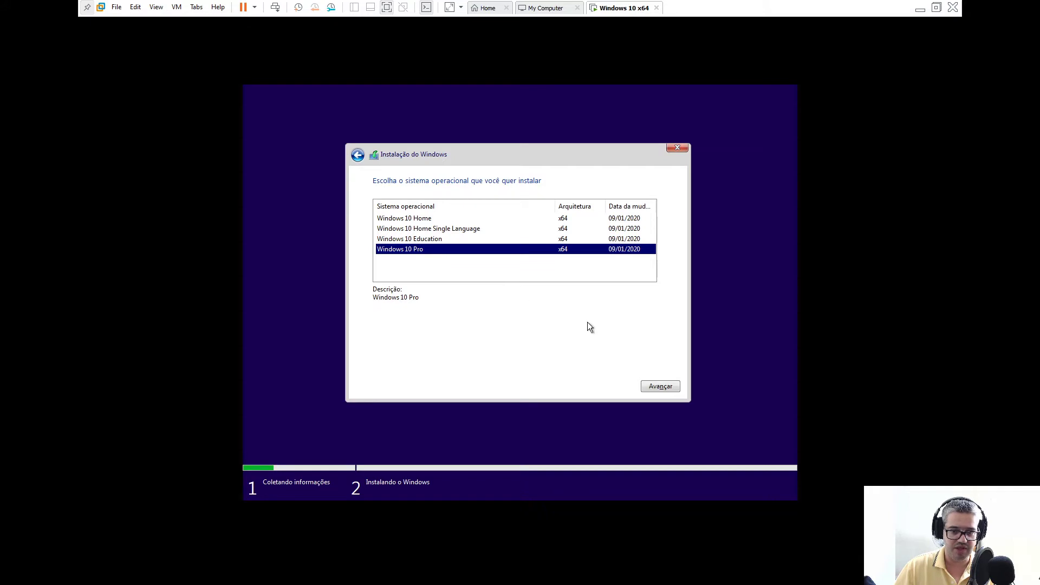
left_click(655, 385)
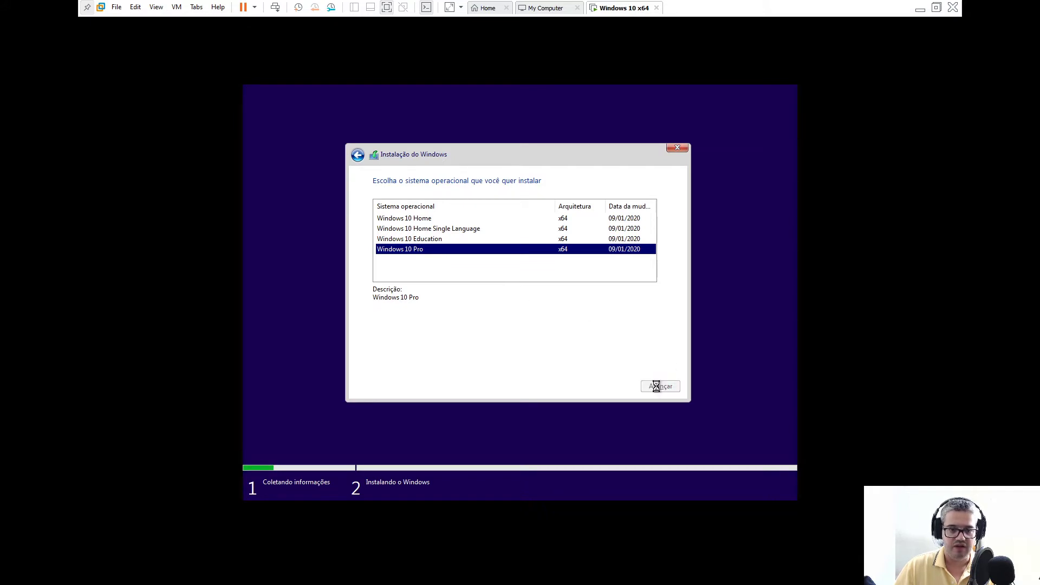
Accept the license terms and choose the custom 'Personalizada: instalar apenas o Windows (avançado)' install
left_click(428, 361)
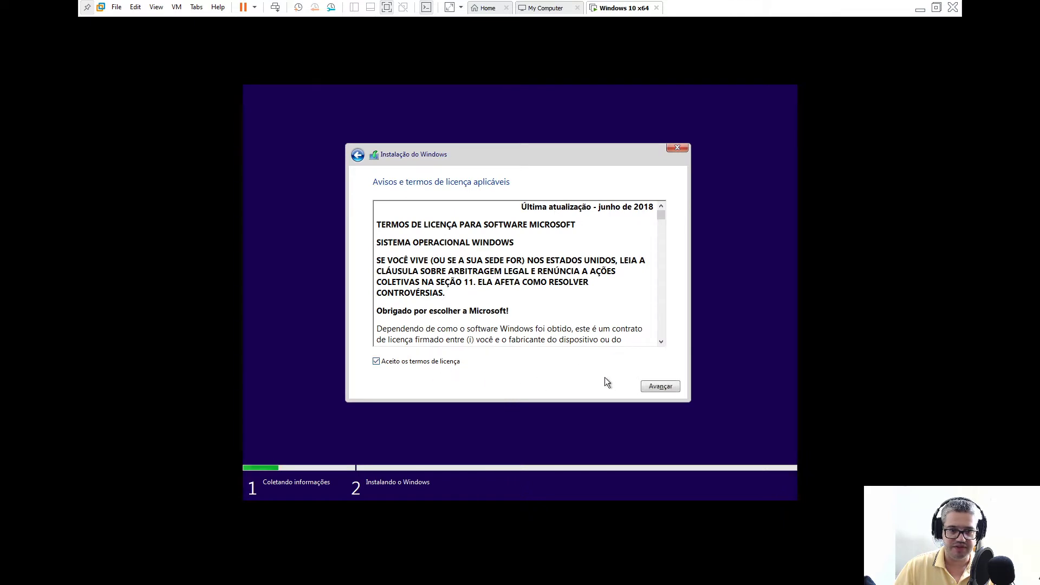
left_click(649, 388)
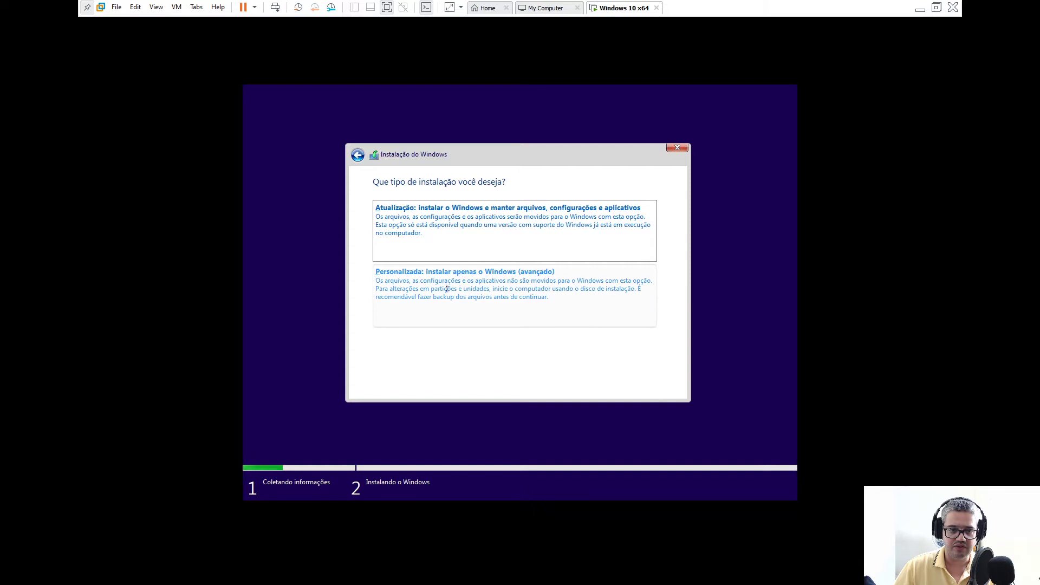
left_click(486, 287)
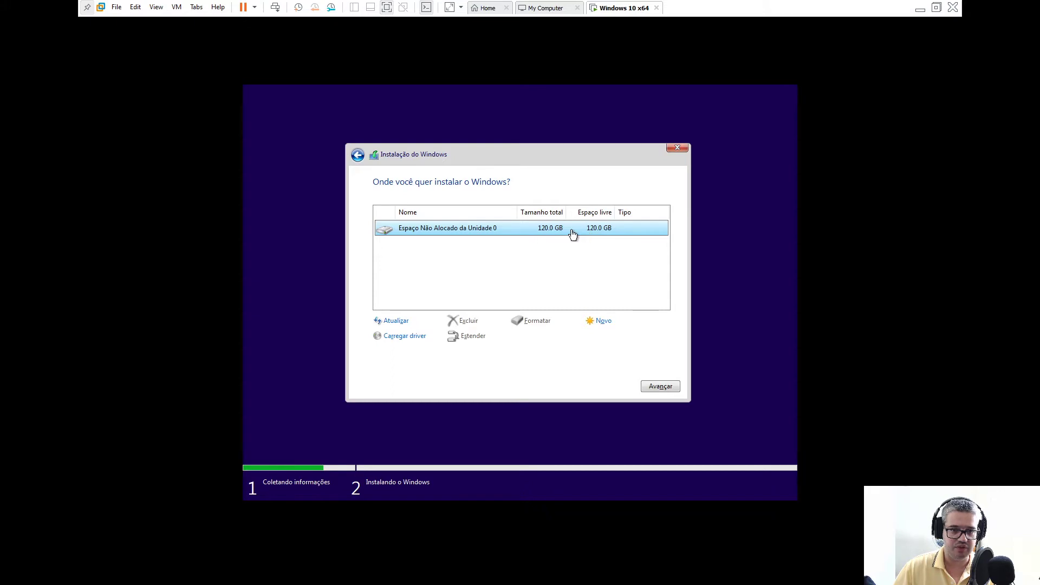
Create a 122880 MB partition, accept the extra system partitions, and install on the 119.4 GB primary partition
left_click(603, 322)
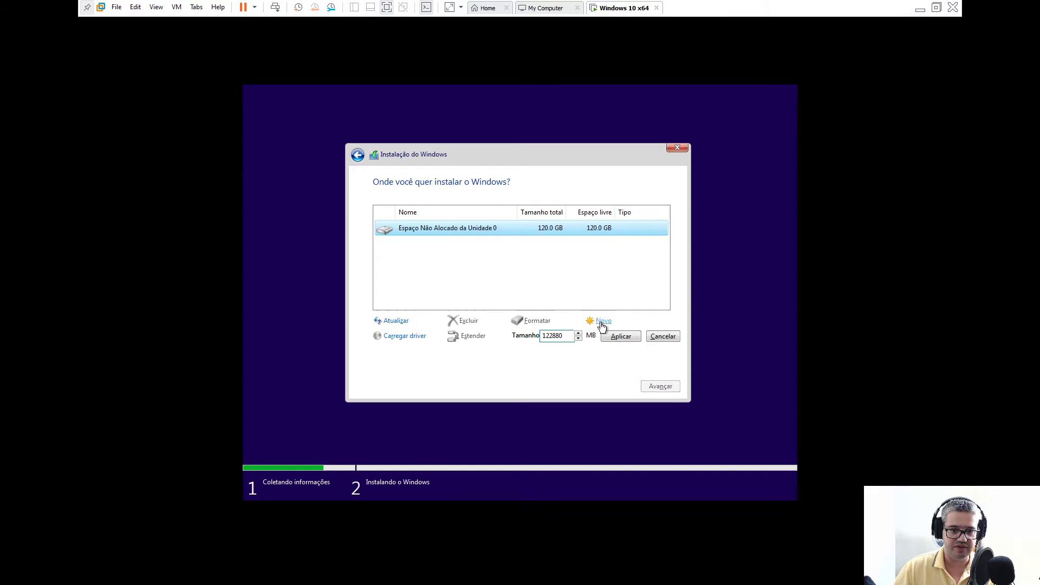
left_click(613, 339)
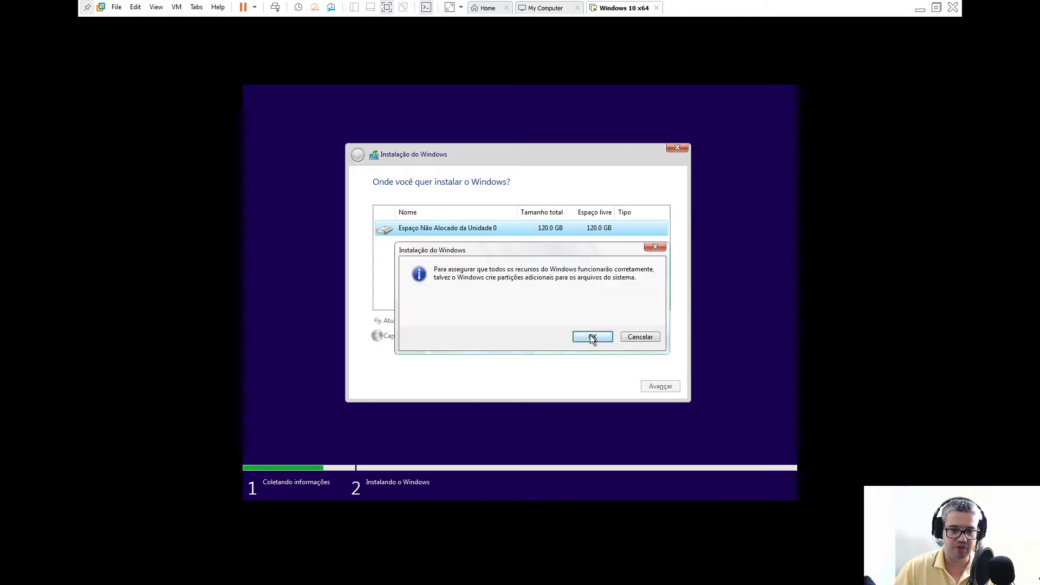
left_click(592, 338)
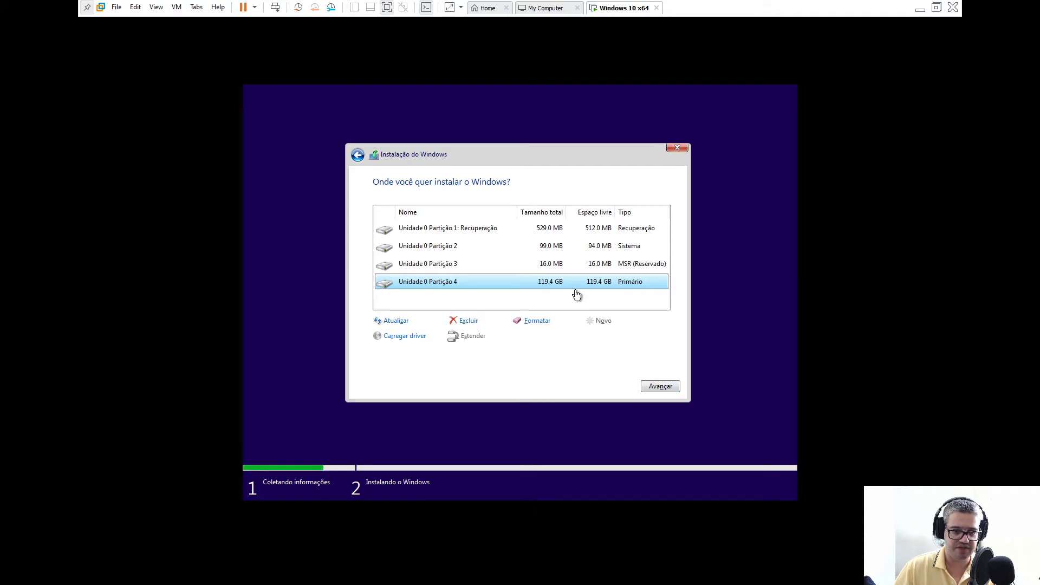
left_click(657, 388)
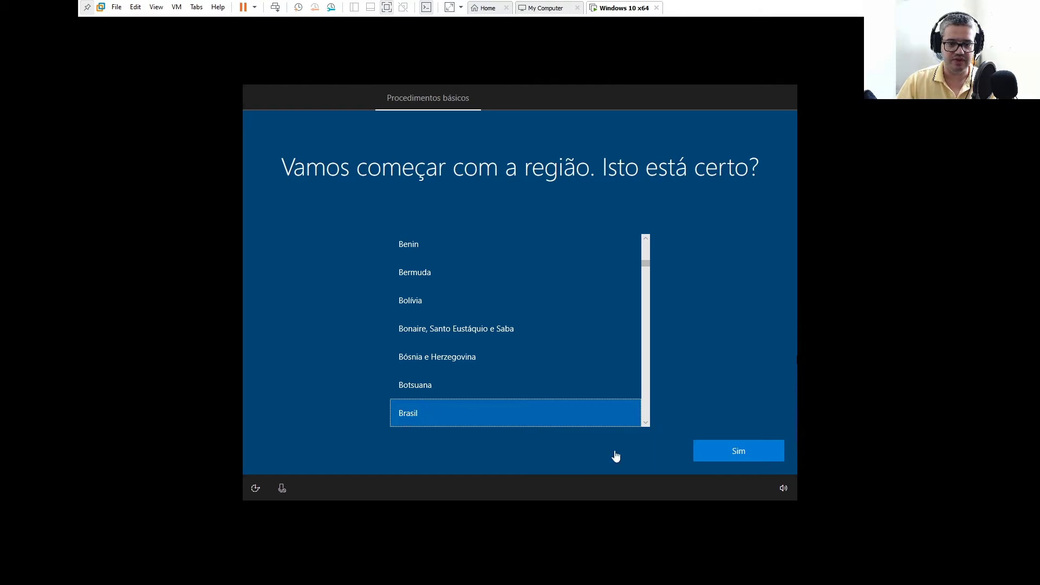
Confirm Brasil region and Português (Brasil ABNT) keyboard, skipping a second layout
left_click(734, 453)
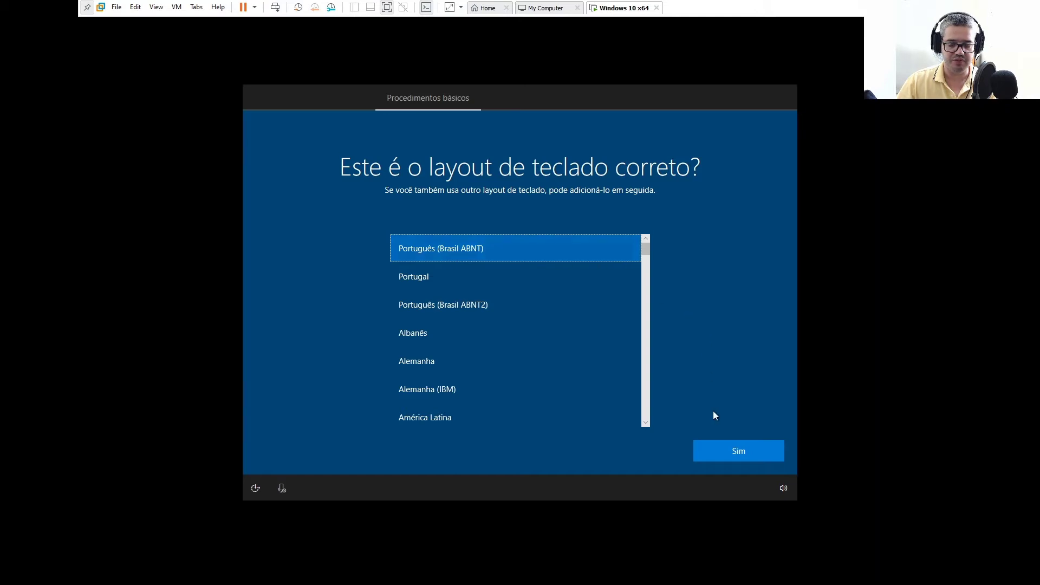
left_click(742, 452)
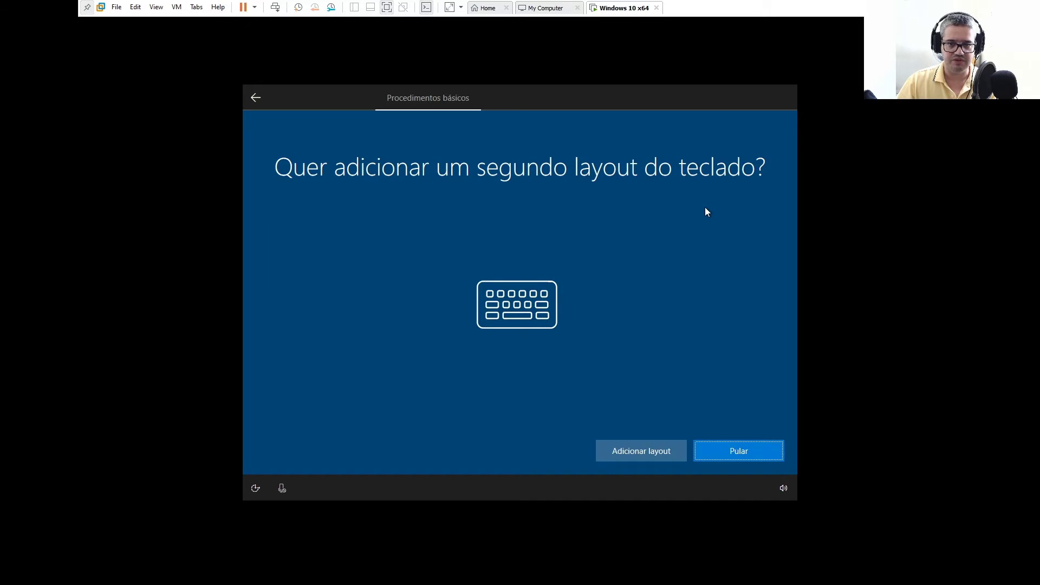
left_click(732, 450)
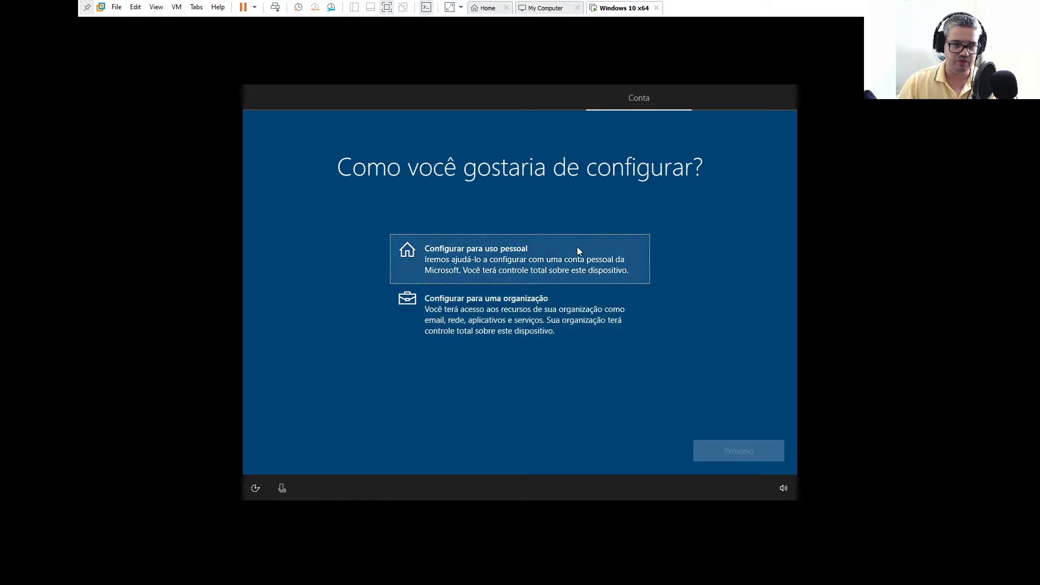
Choose 'Configurar para uso pessoal', then 'Conta offline' with 'Experiência limitada' instead of Microsoft sign-in
left_click(479, 250)
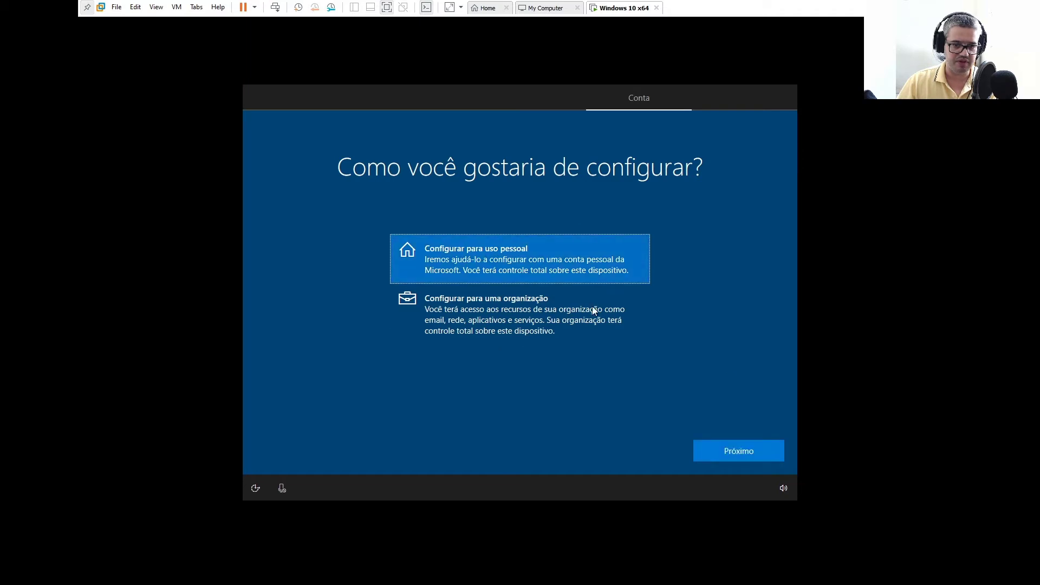
left_click(726, 455)
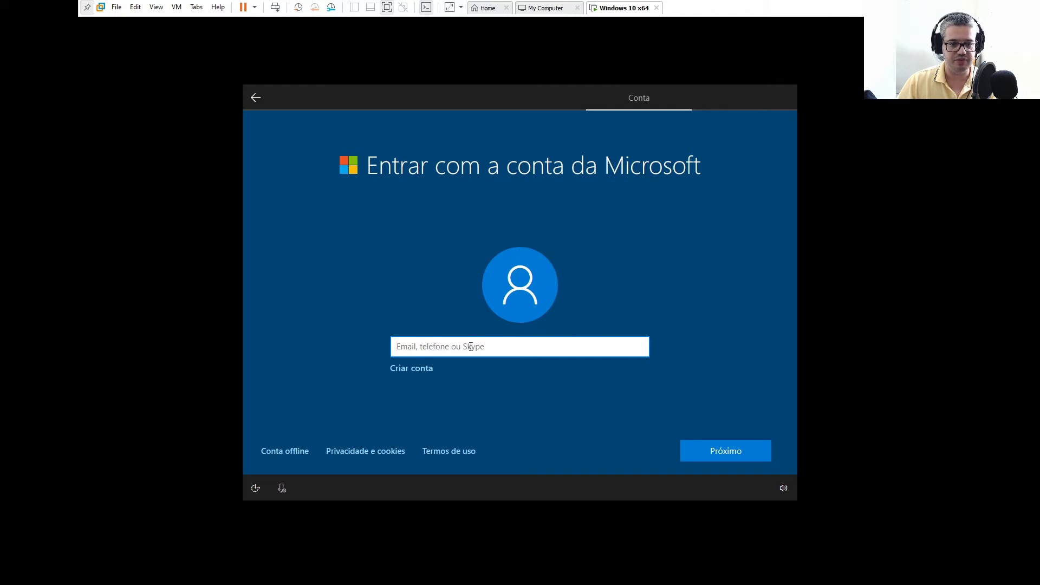
left_click(290, 452)
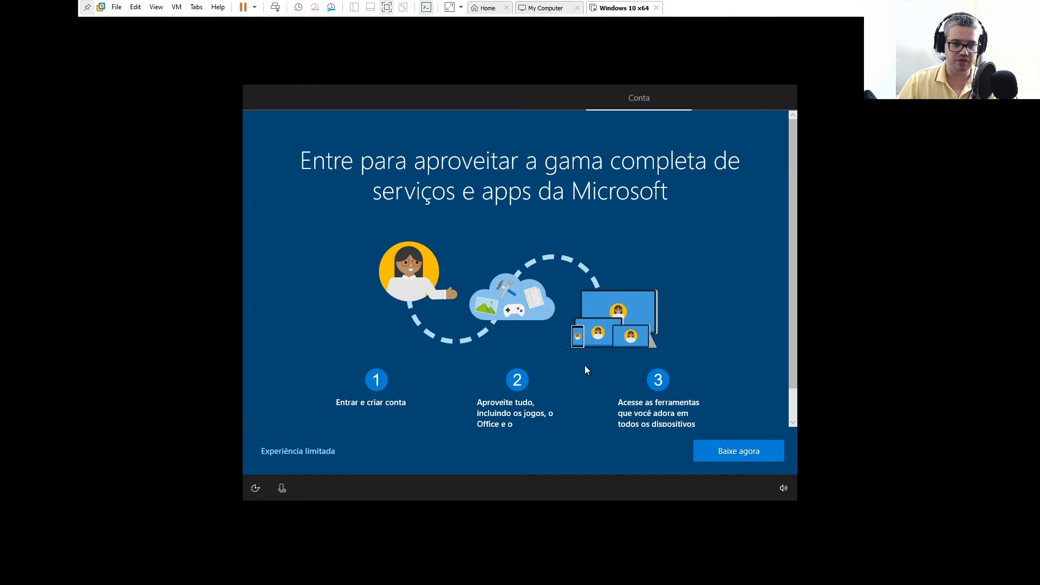
left_click(296, 453)
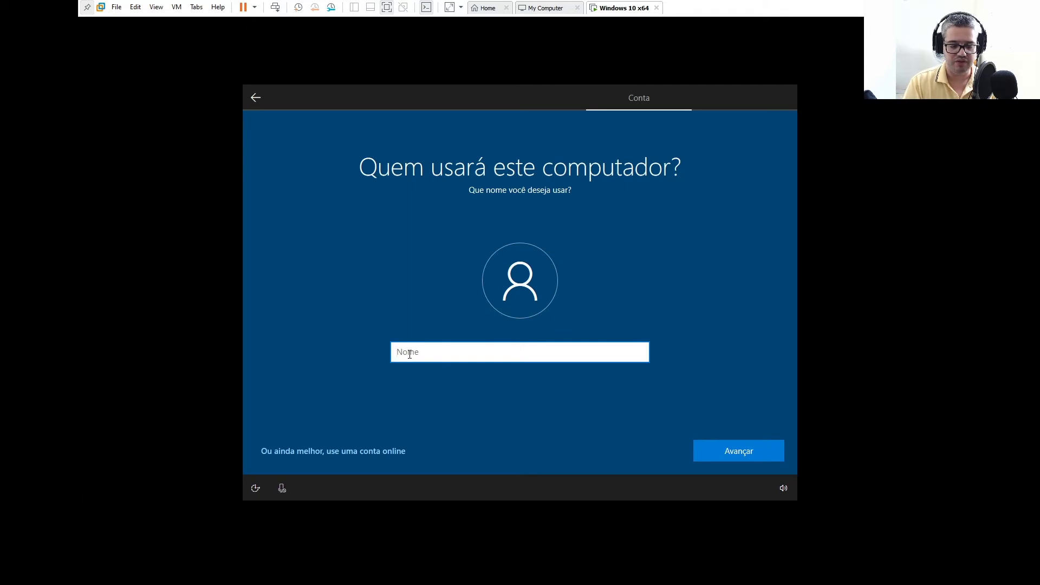
Enter the user's name as the local account name and continue
type("Bruno")
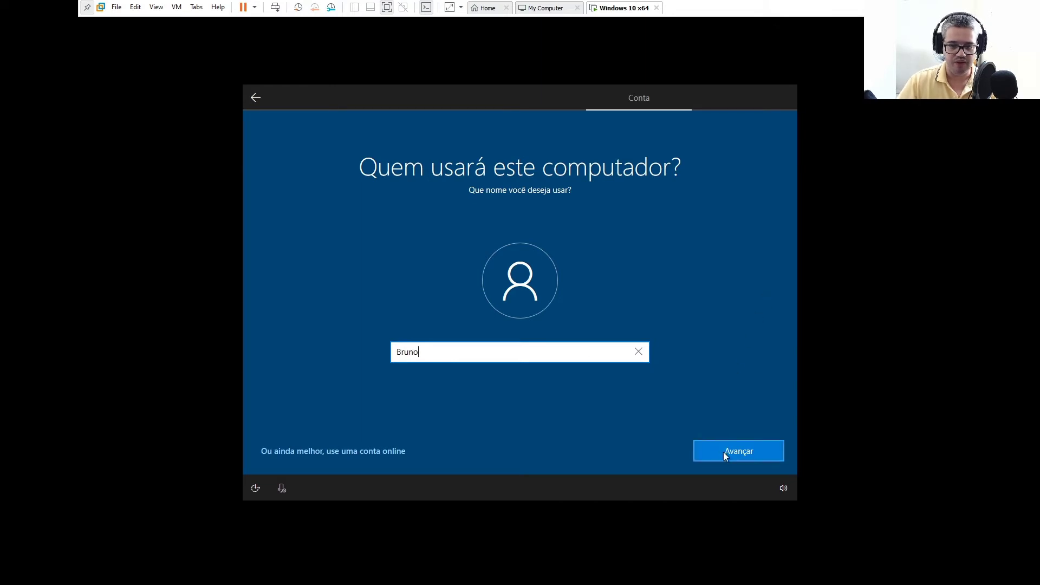
left_click(724, 454)
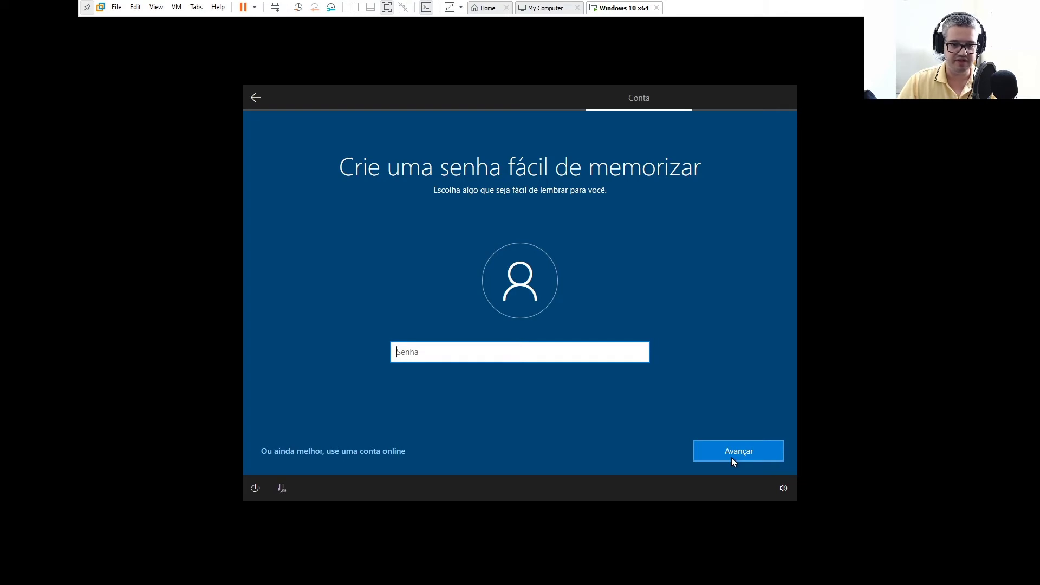
Type the account password, then retype it in 'Confirme sua senha' and continue
type("a********")
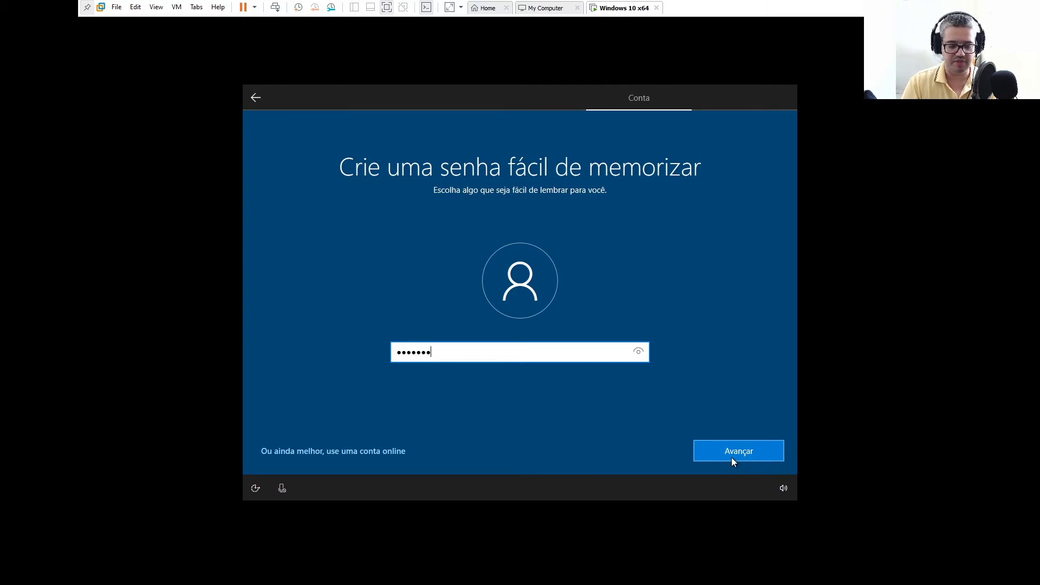
left_click(731, 455)
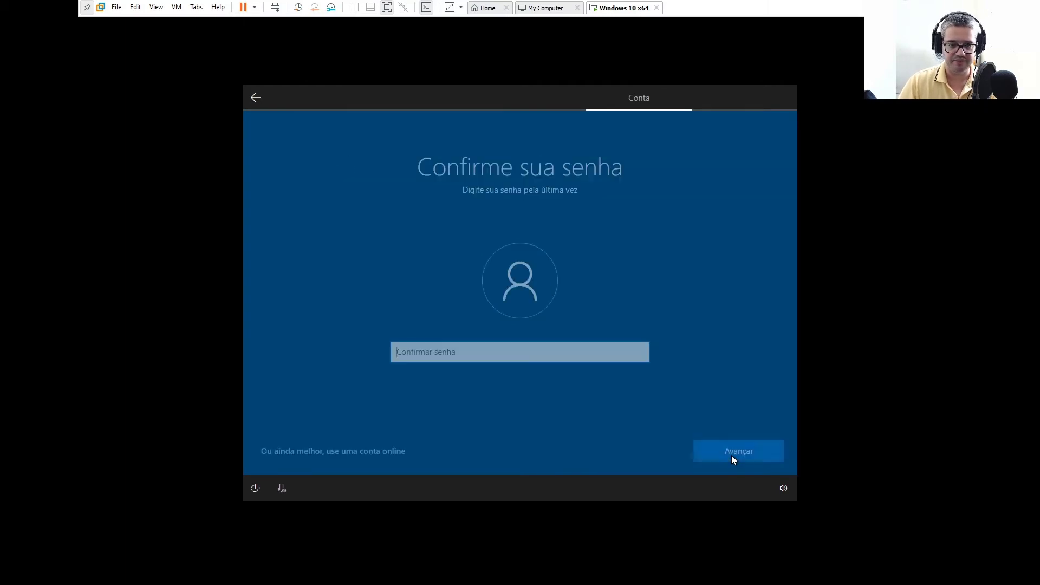
type("*********")
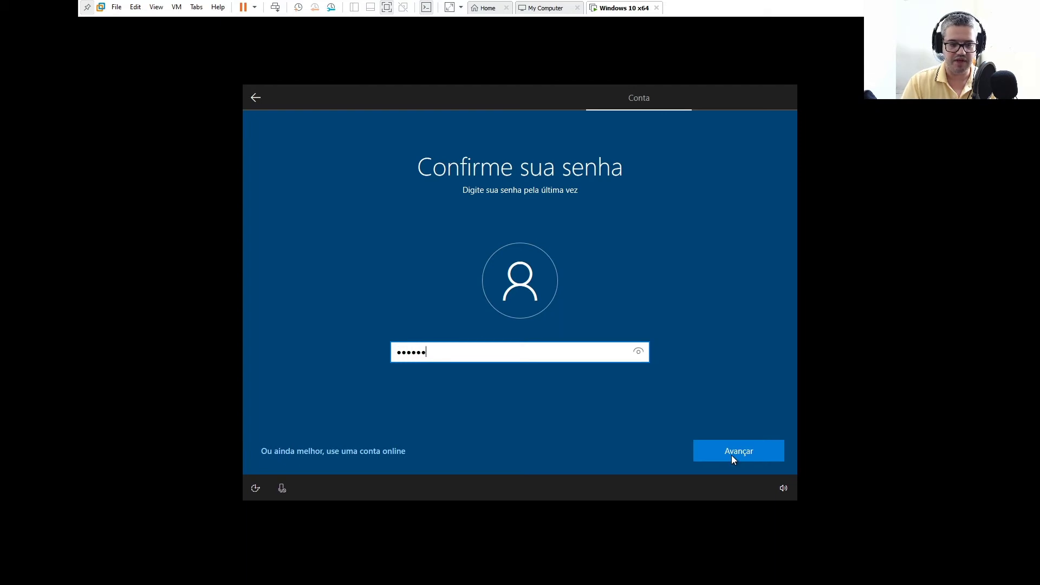
left_click(732, 457)
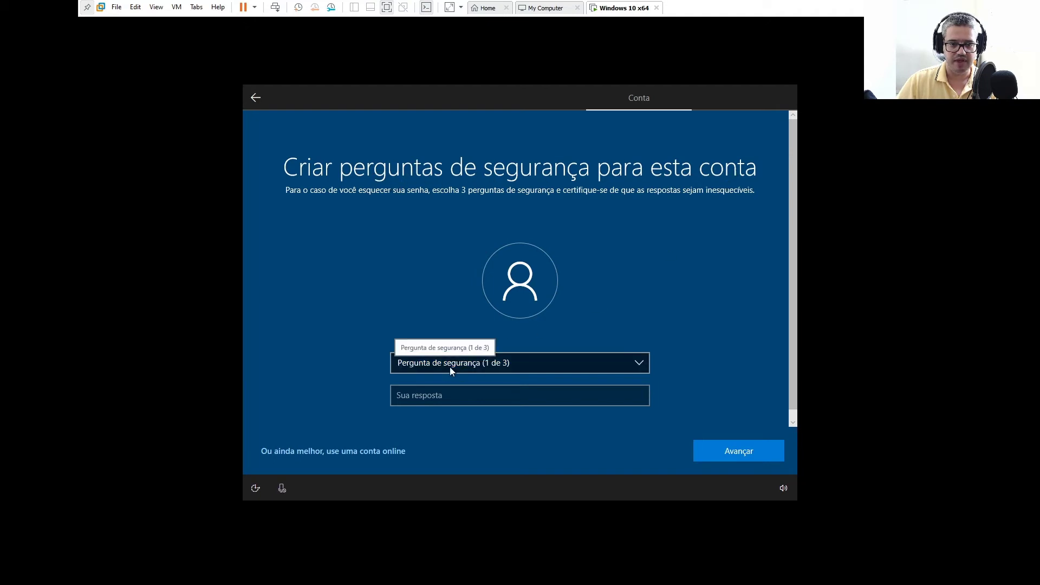
Answer the first two security questions: birth city and where the parents met
left_click(518, 368)
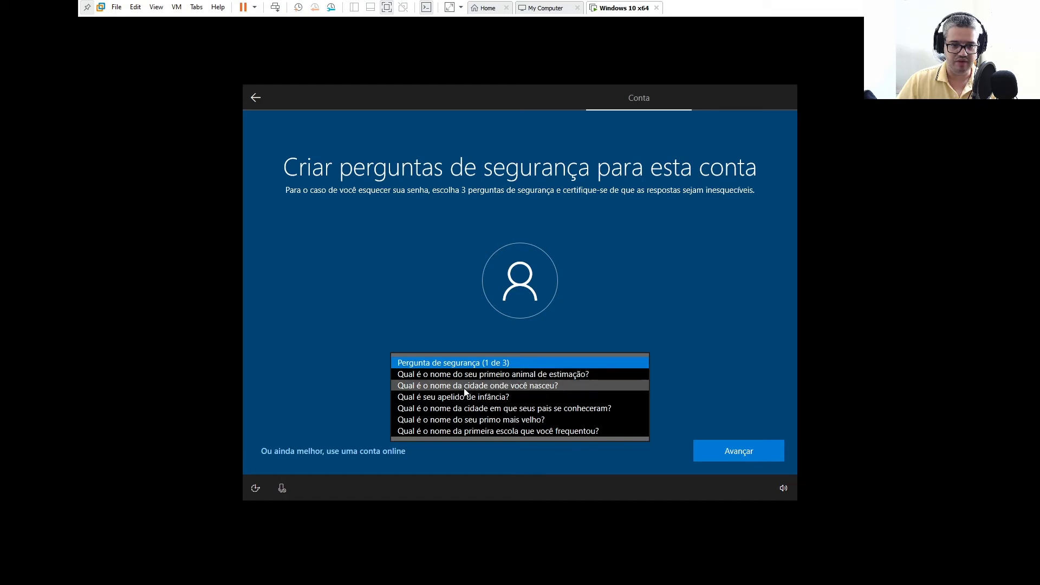
left_click(528, 385)
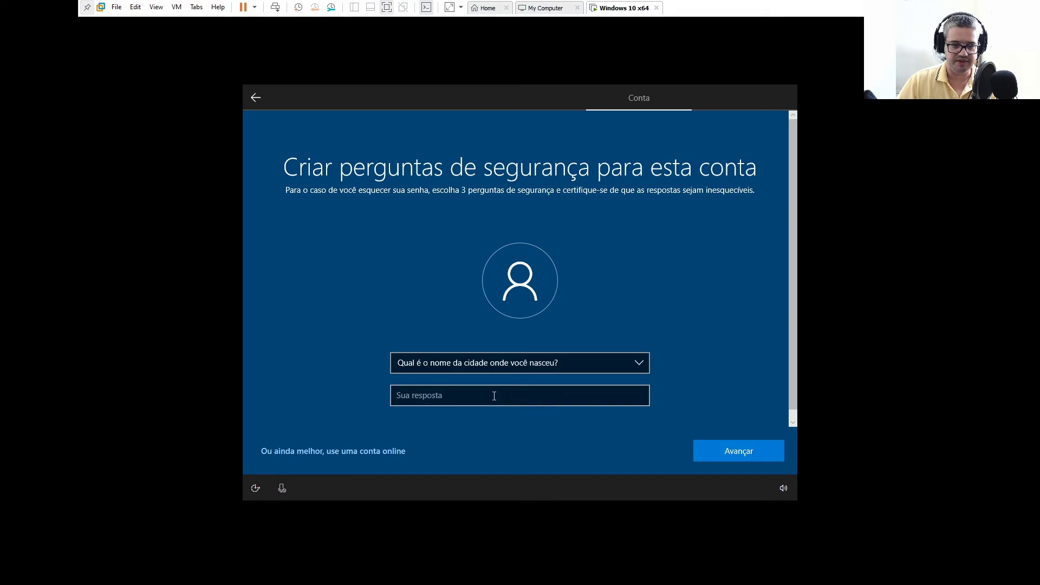
type("Recife")
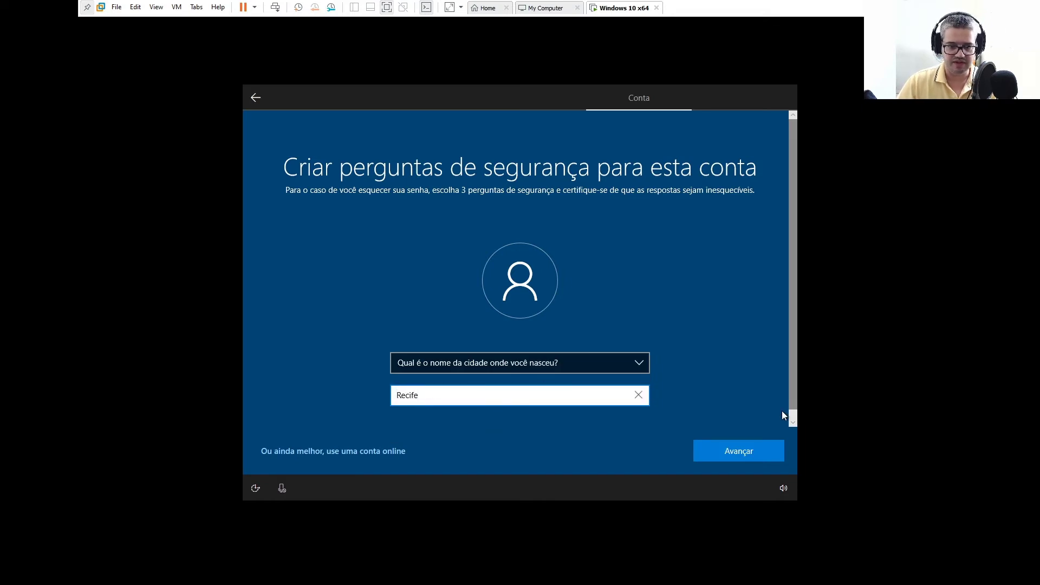
left_click(736, 451)
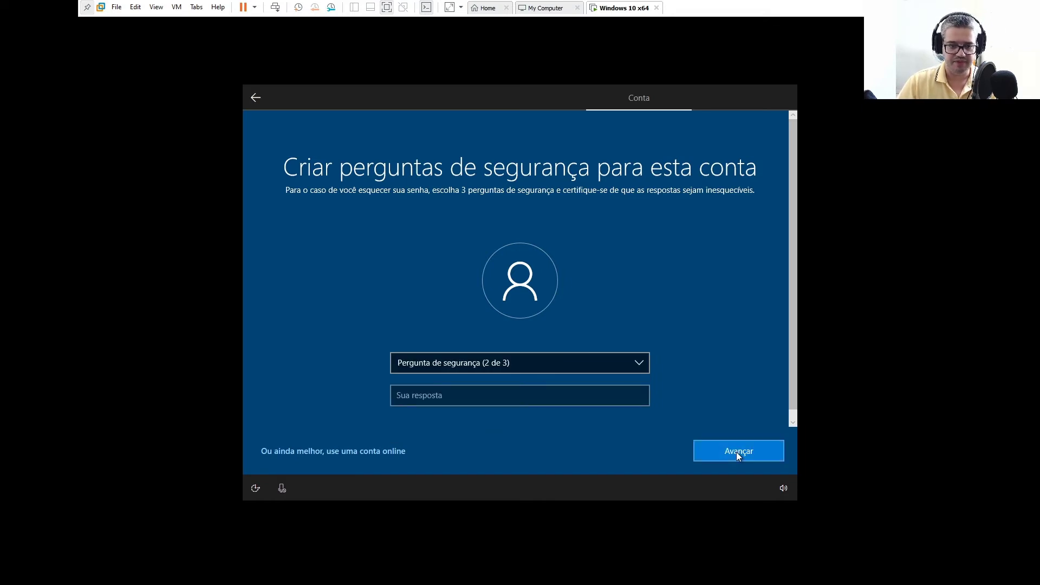
left_click(501, 366)
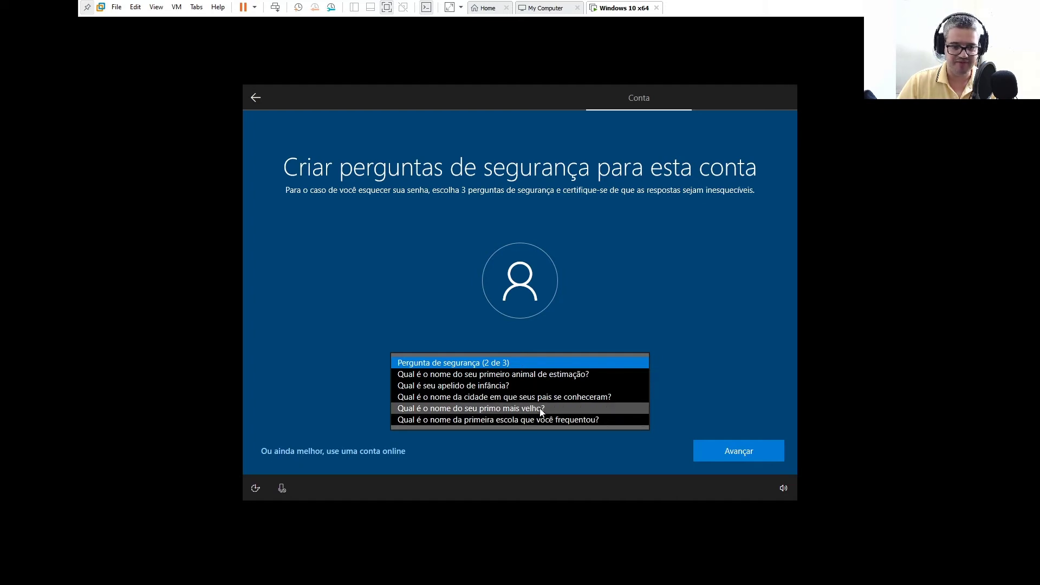
left_click(497, 398)
left_click(494, 396)
type("Recife")
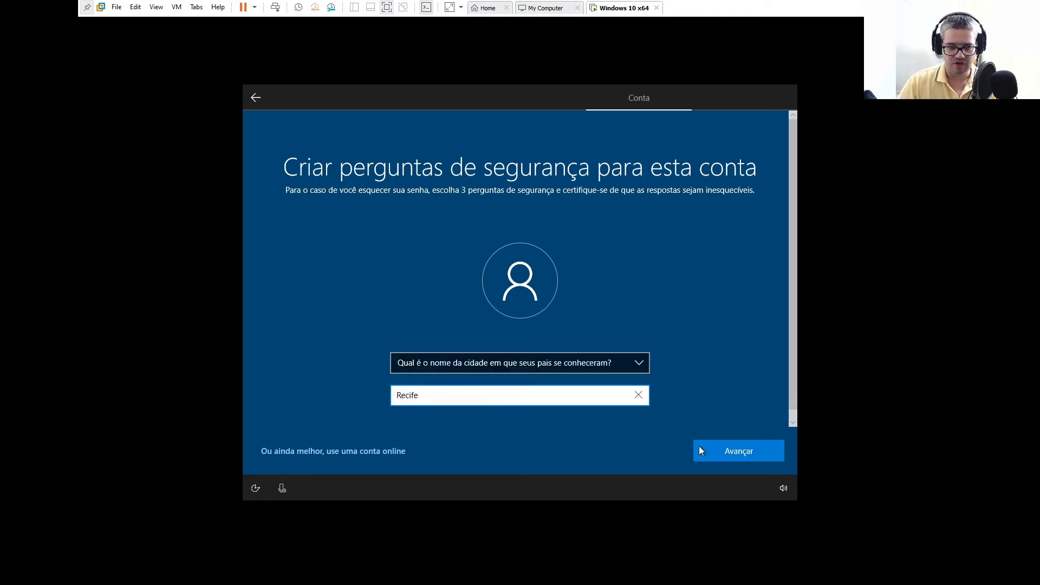
left_click(750, 453)
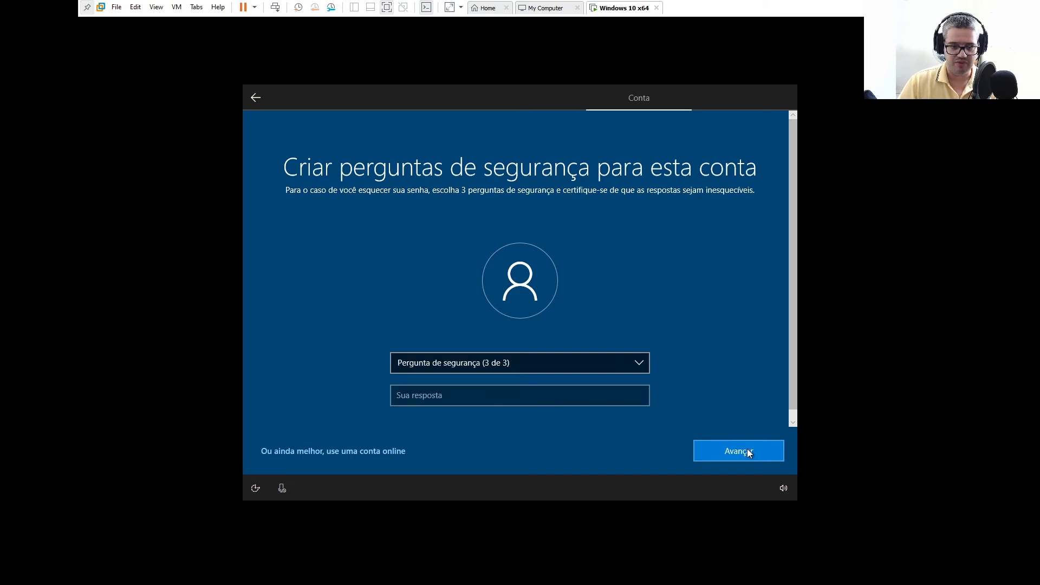
Answer the childhood nickname security question, then agree to send activity history
left_click(439, 364)
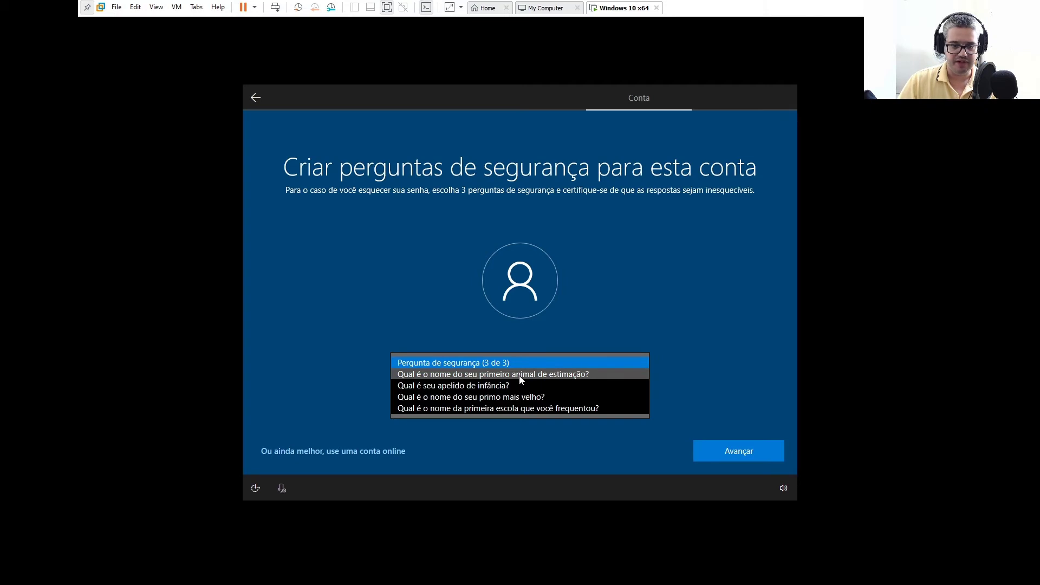
left_click(486, 390)
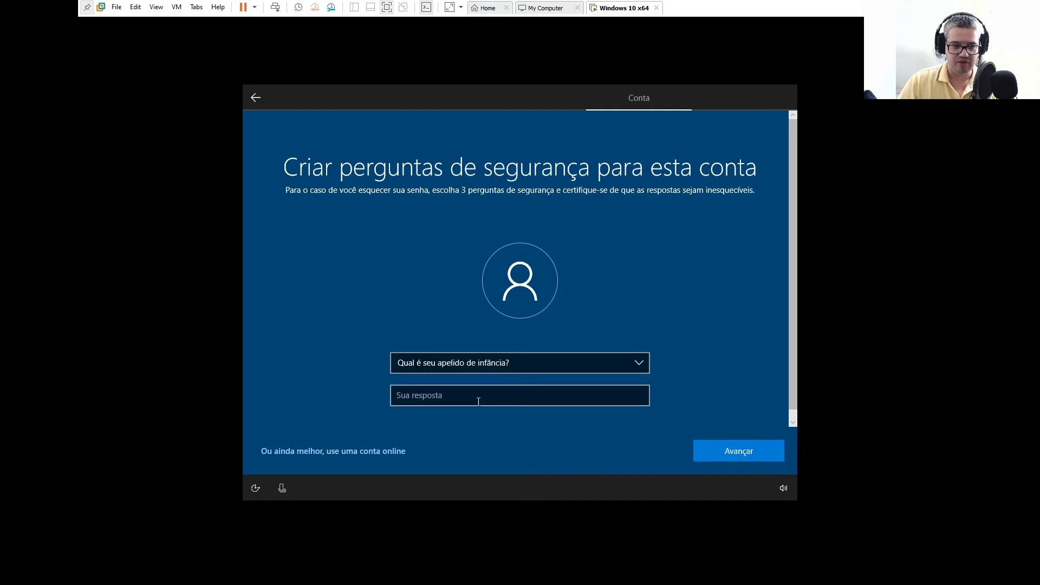
left_click(478, 401)
type("Bruno")
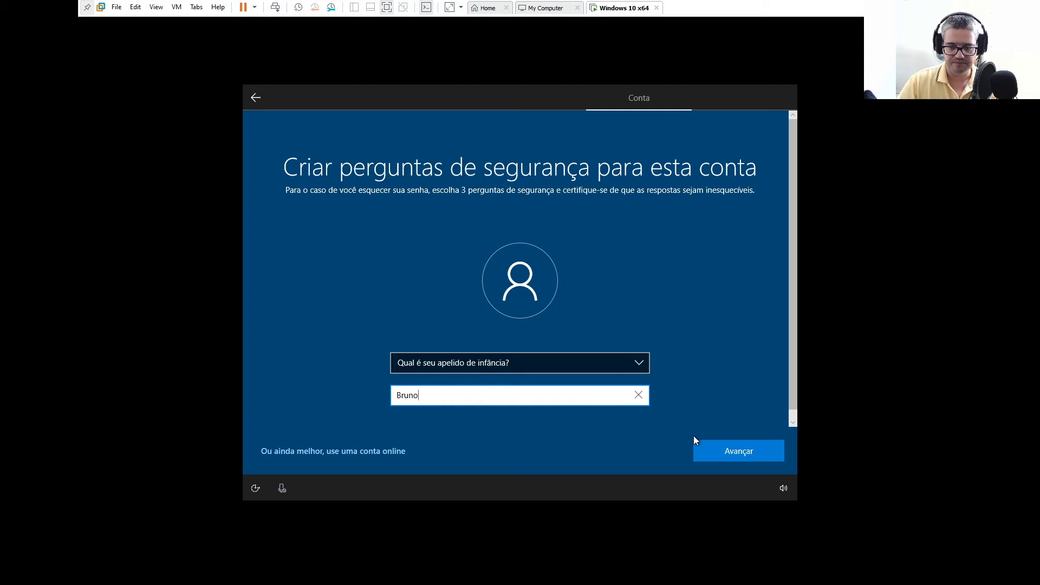
left_click(720, 455)
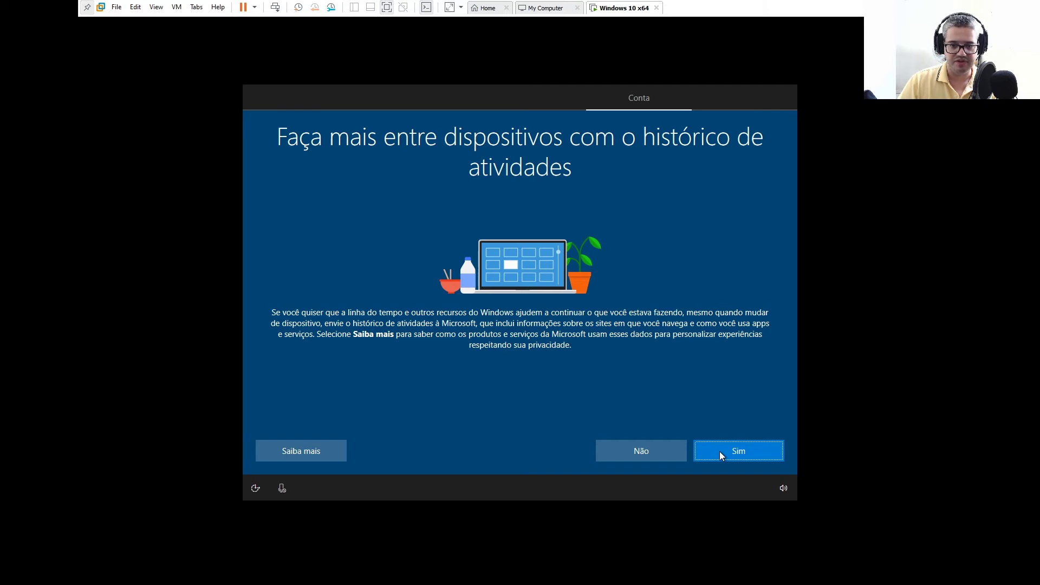
left_click(726, 450)
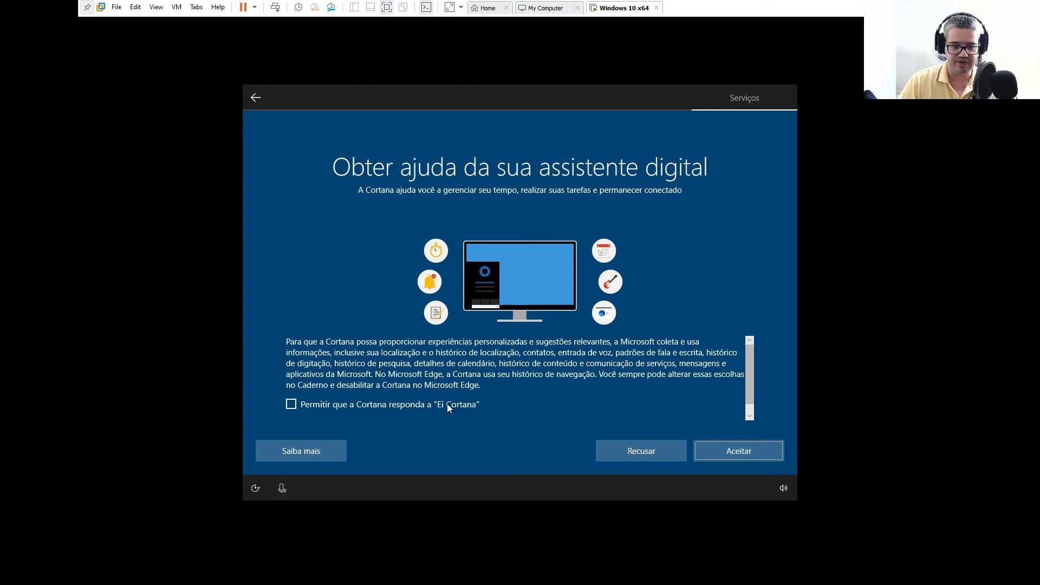
Allow Cortana to respond to "Ei Cortana" and accept the Cortana assistant
left_click(293, 404)
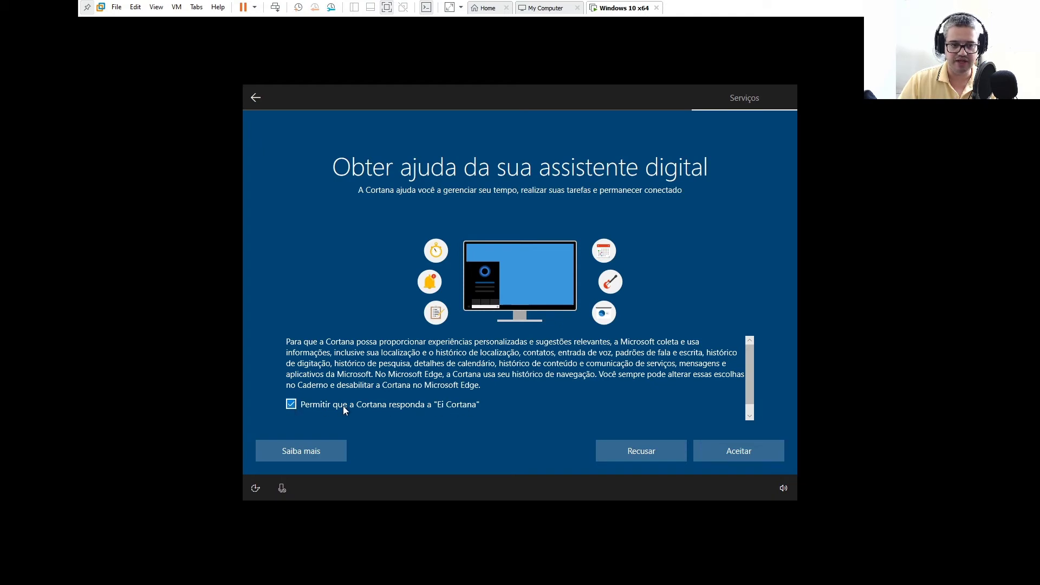
left_click(724, 454)
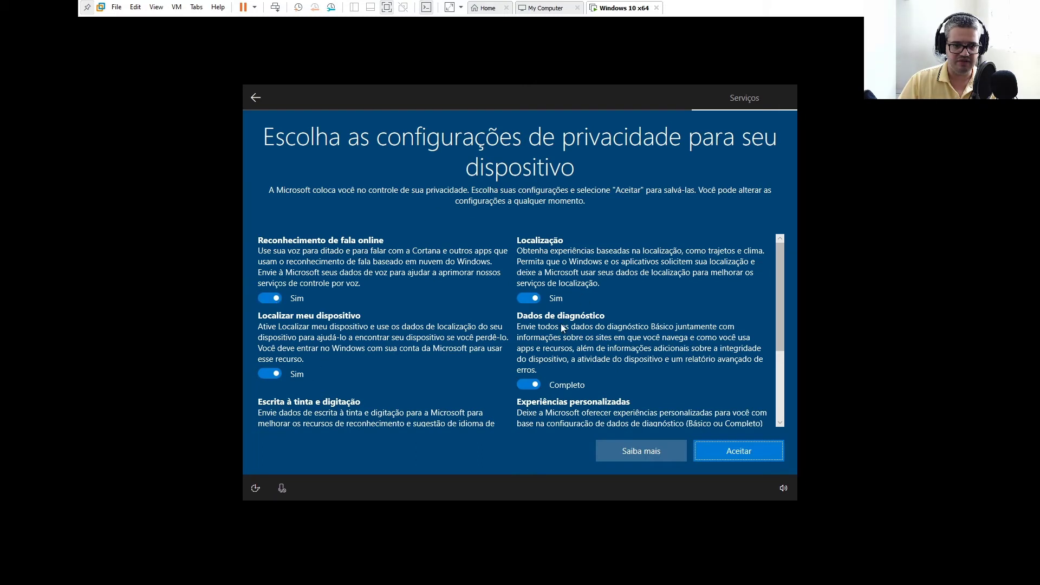
Toggle Localização off and back on, review the privacy list, and accept all settings
left_click(529, 299)
left_click(528, 288)
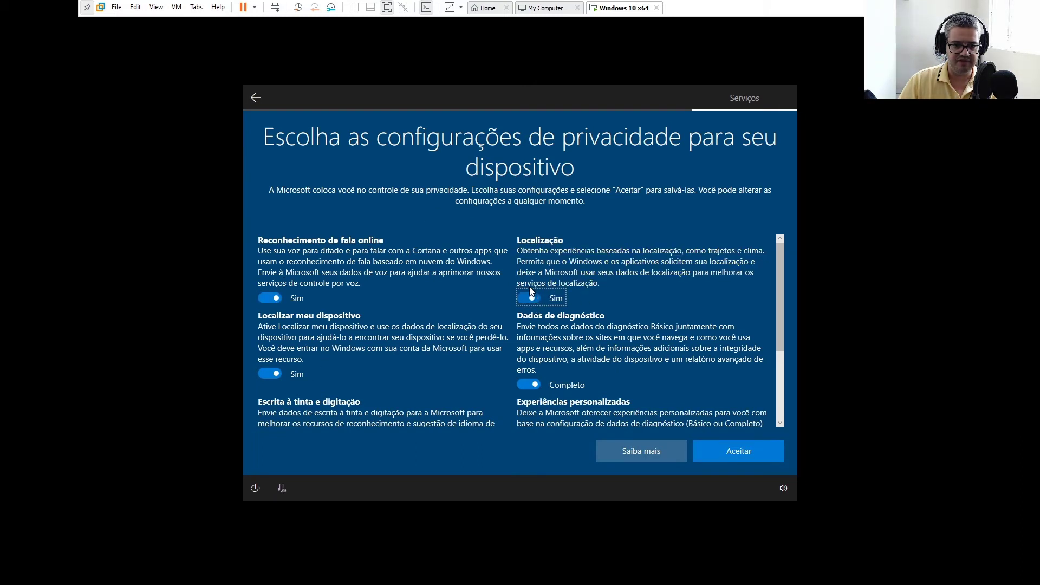
mouse_move(778, 305)
left_mouse_down()
mouse_move(775, 400)
mouse_move(778, 306)
left_mouse_up()
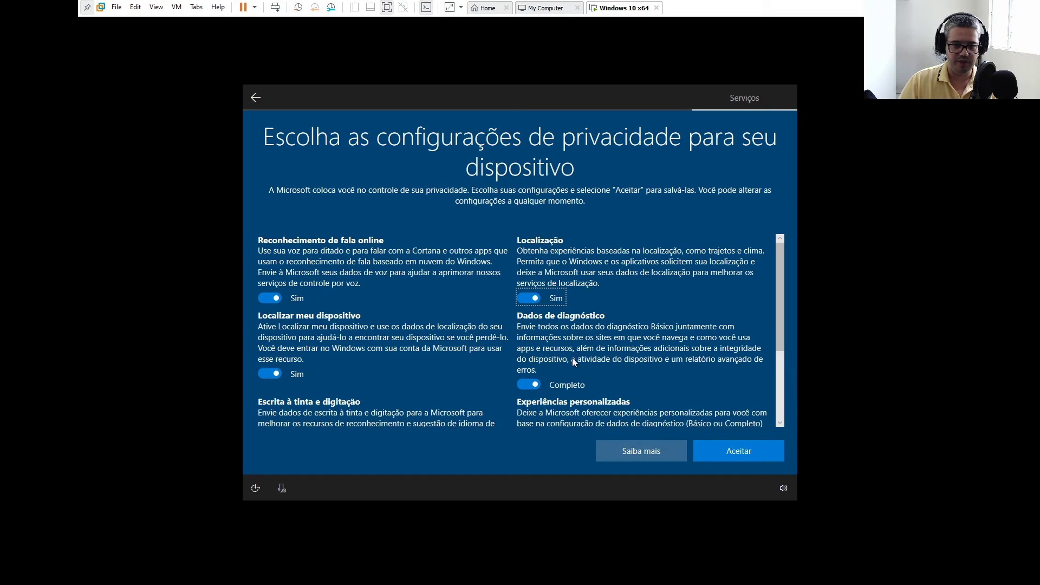
scroll(375, 292, "down", 3)
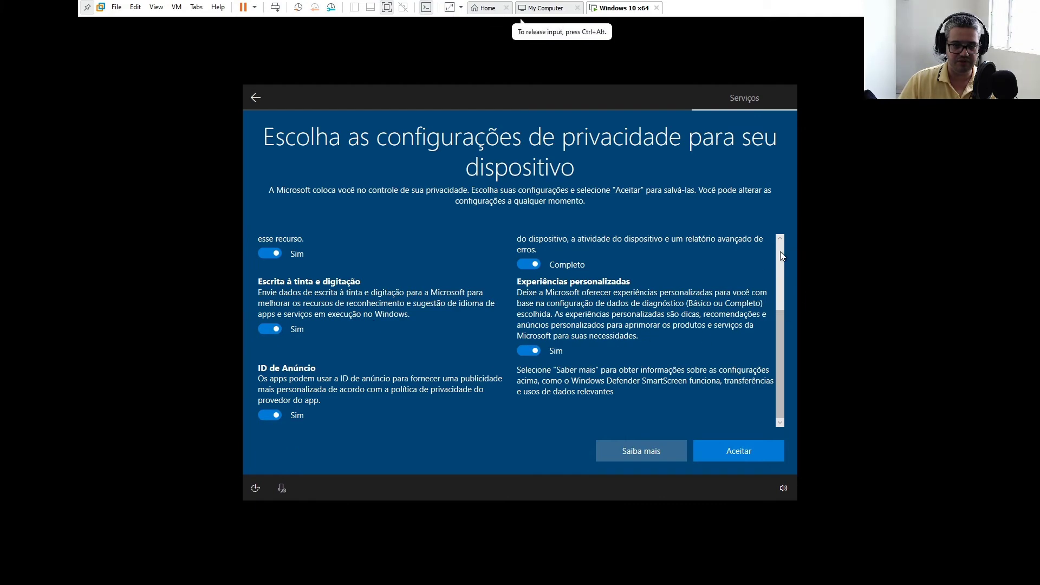
scroll(580, 292, "up", 3)
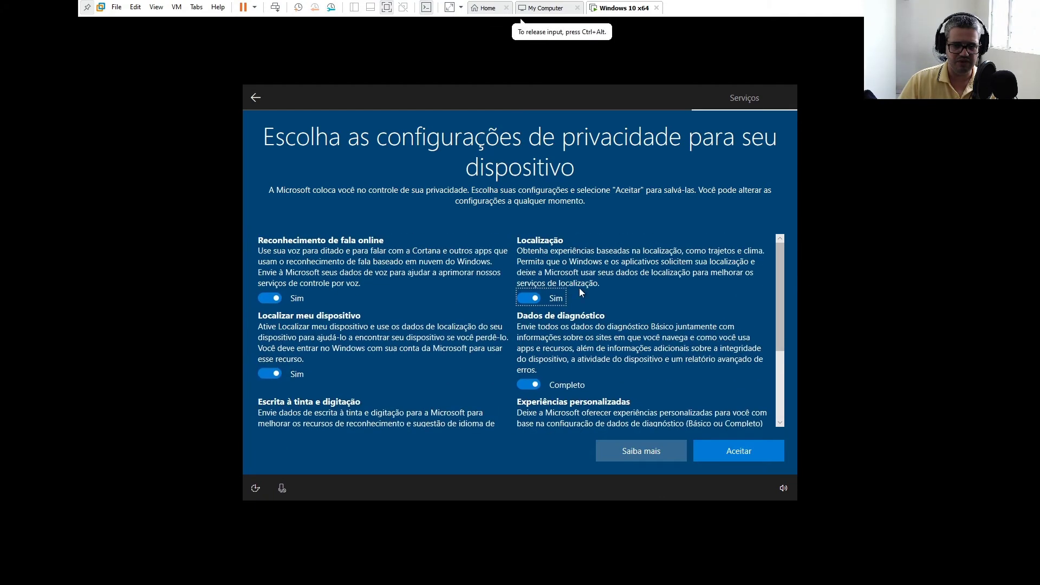
left_click(734, 451)
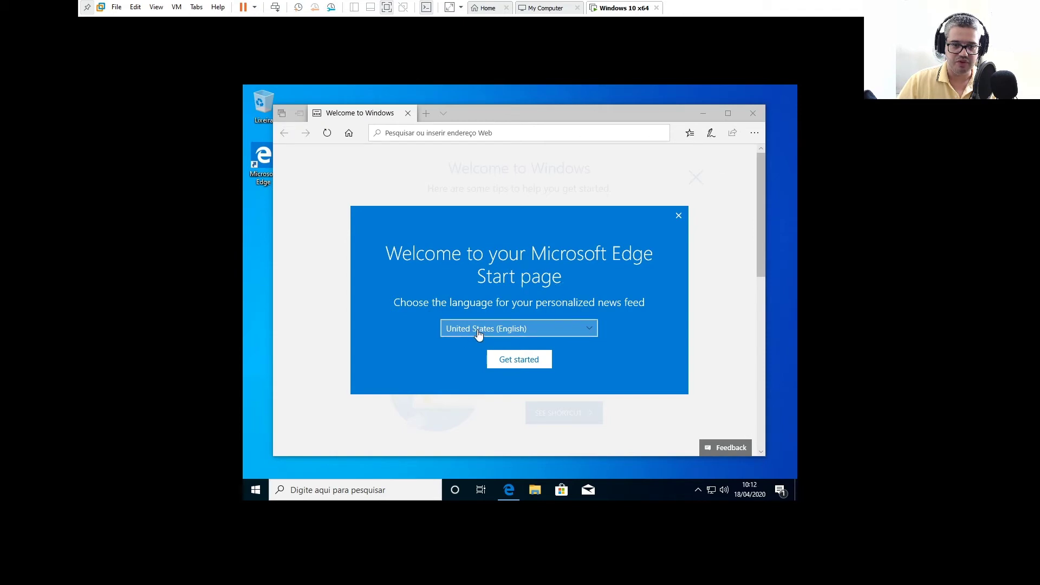
Set Edge's news feed language to Brasil (português), get started, then close Edge
left_click(589, 330)
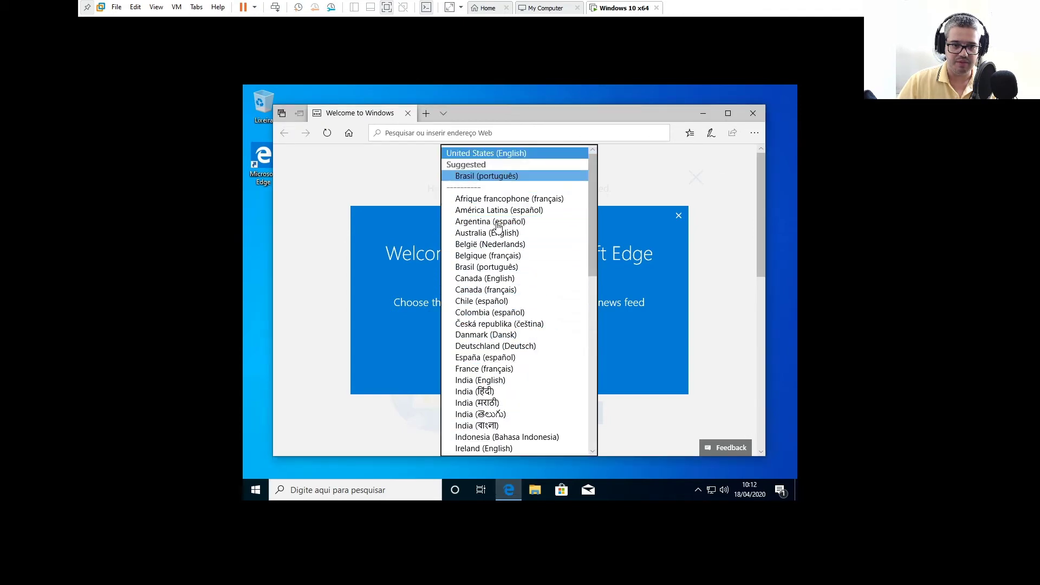
left_click(487, 176)
left_click(518, 361)
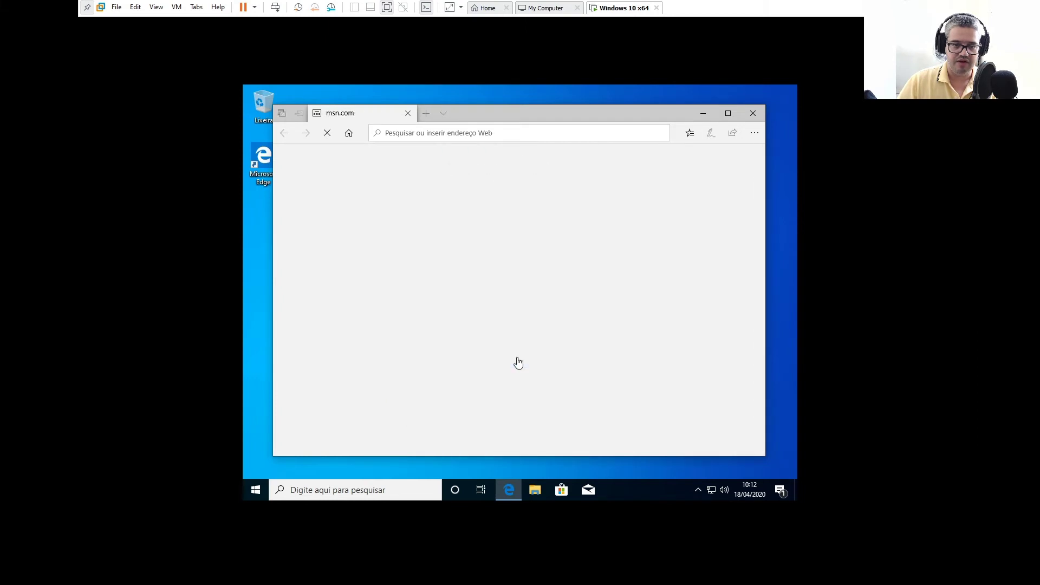
left_click(750, 118)
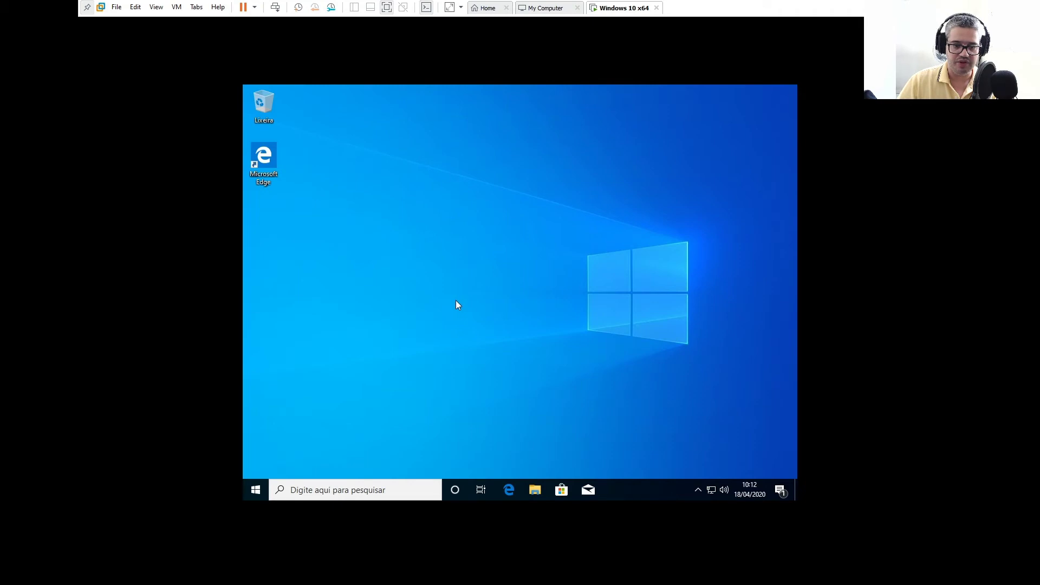
From the desktop menu, set Display resolution to 1920 × 1080, keep the change, and close Settings
right_click(521, 272)
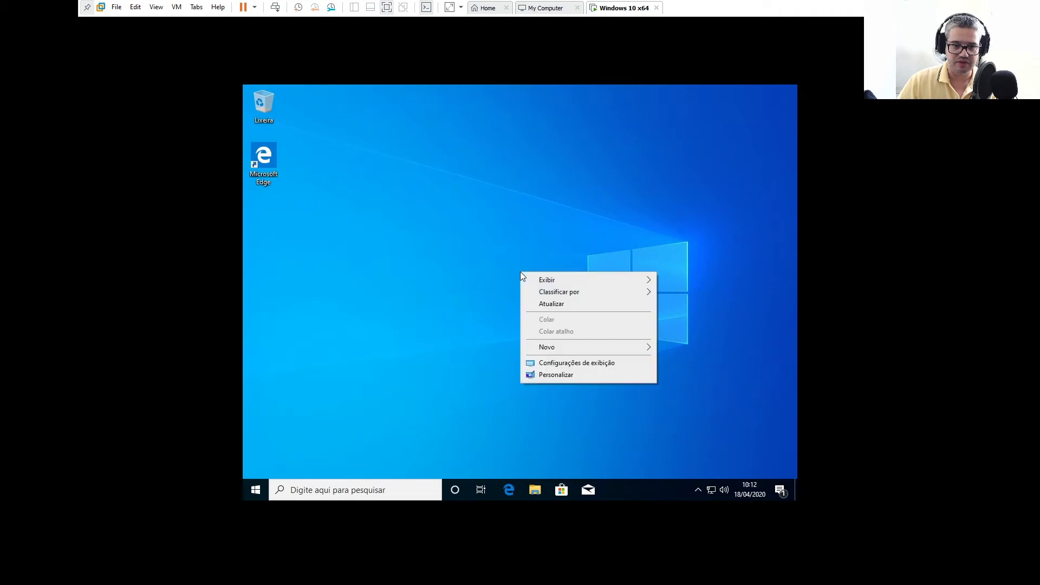
left_click(557, 376)
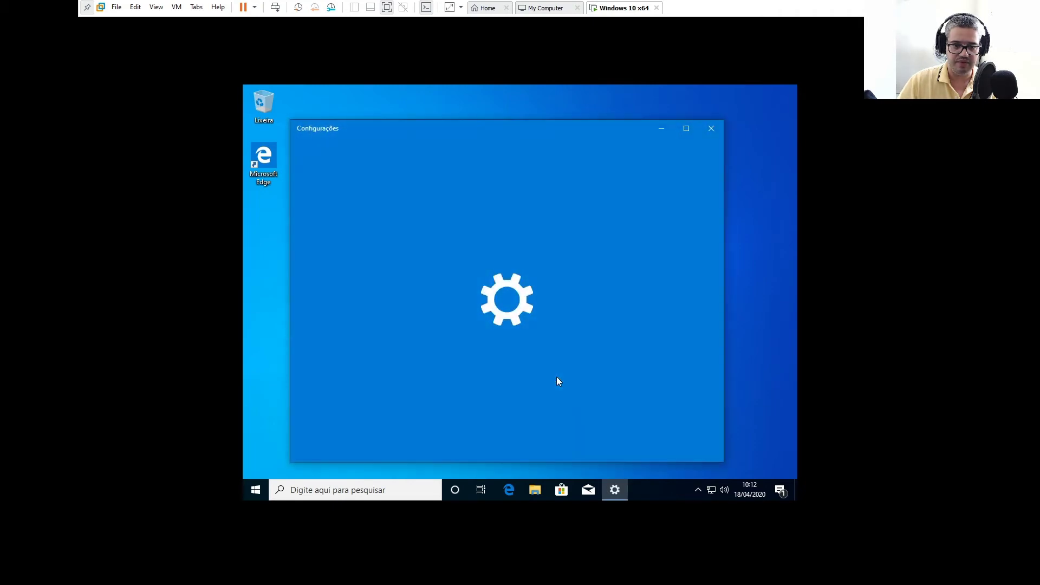
left_click(711, 128)
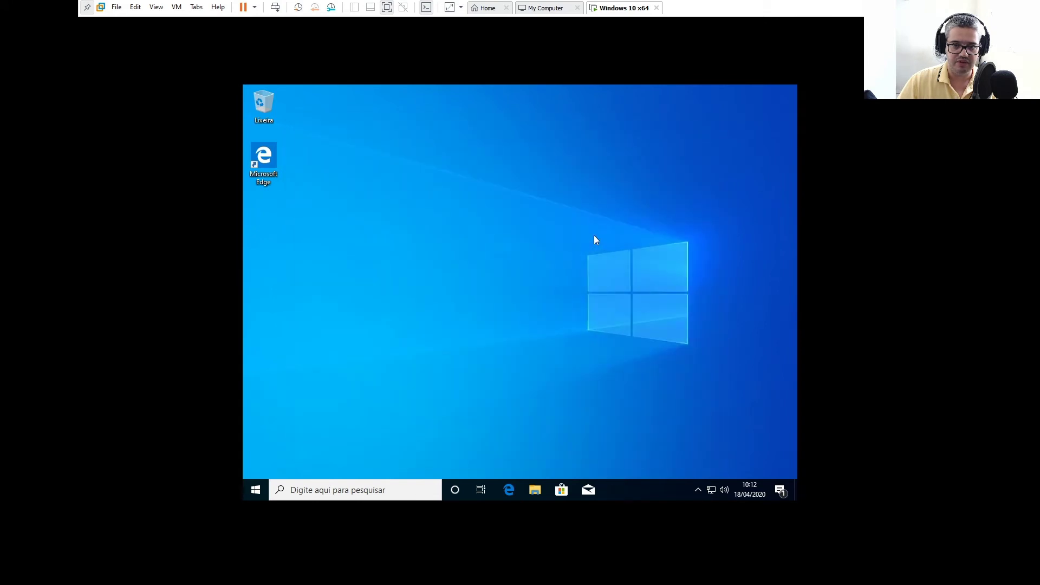
right_click(582, 240)
left_click(608, 333)
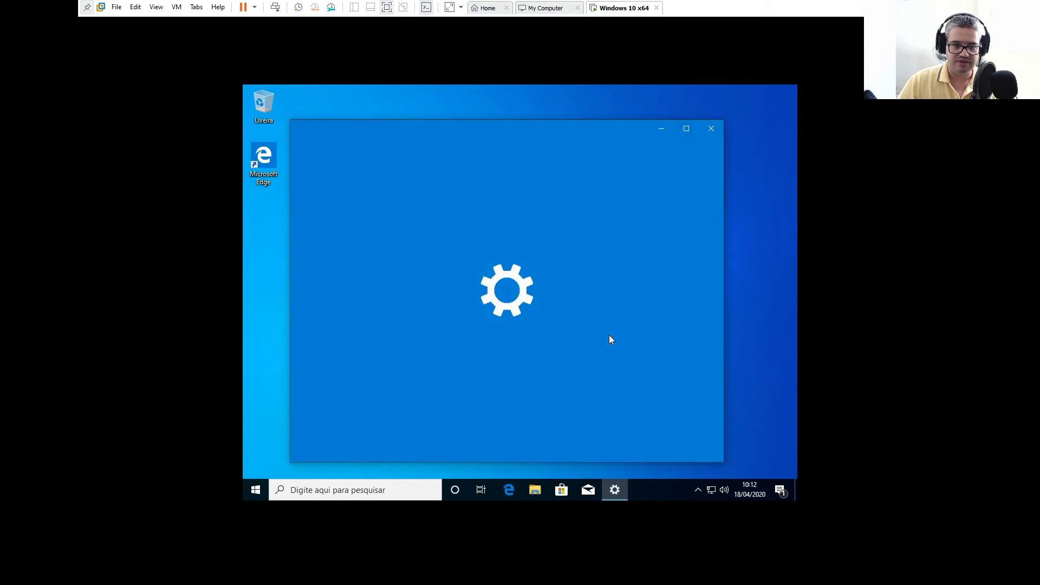
scroll(588, 325, "down", 3)
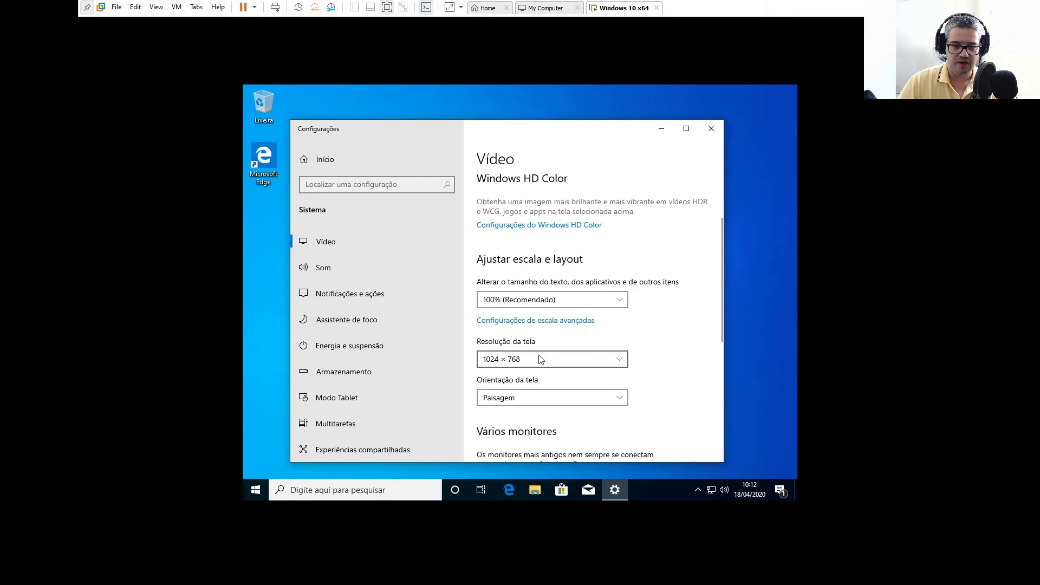
left_click(514, 360)
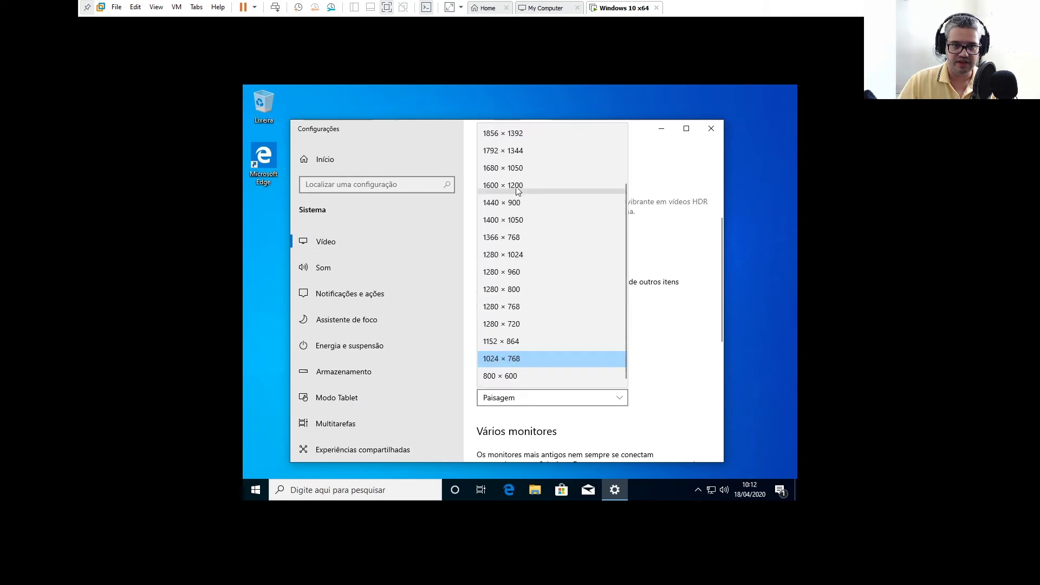
scroll(523, 194, "up", 2)
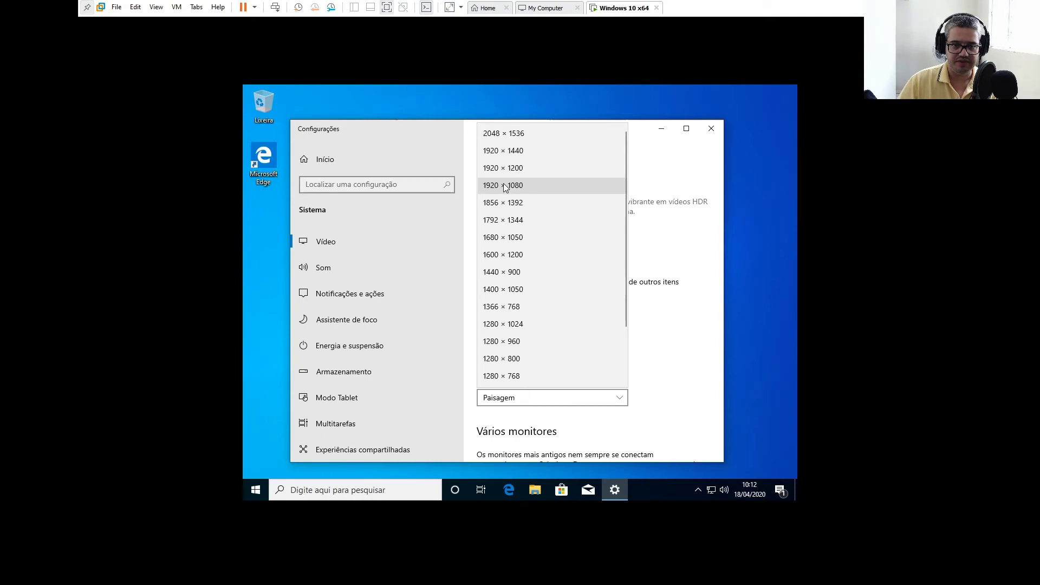
left_click(504, 187)
left_click(387, 242)
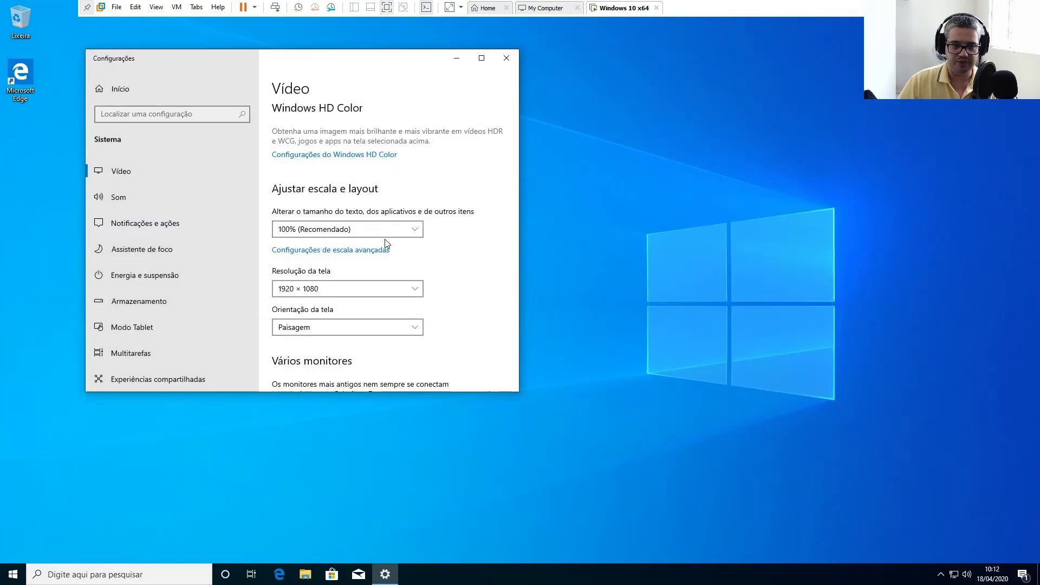
left_click(506, 58)
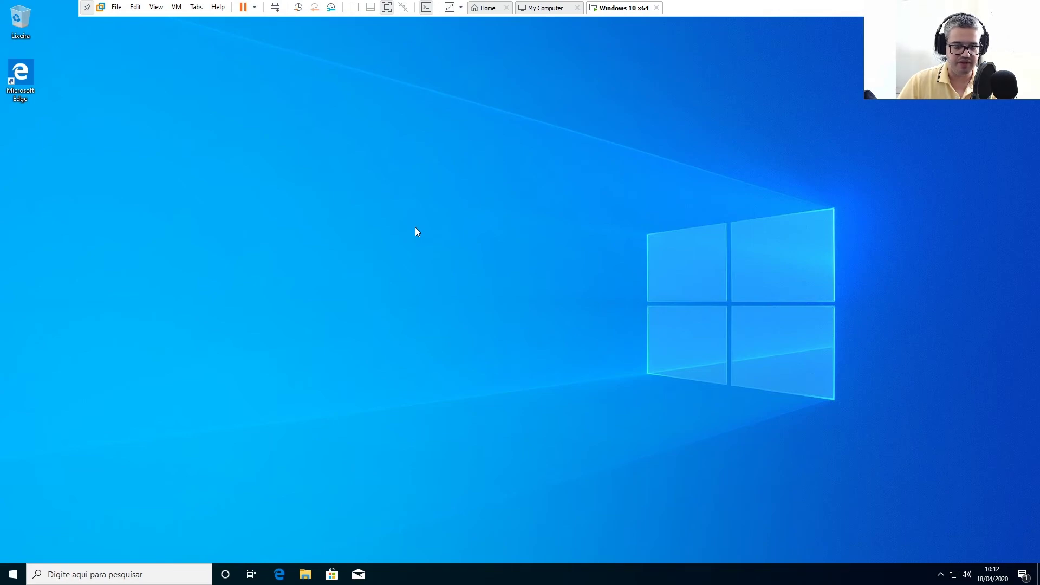
Untick Mostrar botão Cortana, switch taskbar search to Mostrar ícone de pesquisa, and check the search panel
right_click(631, 581)
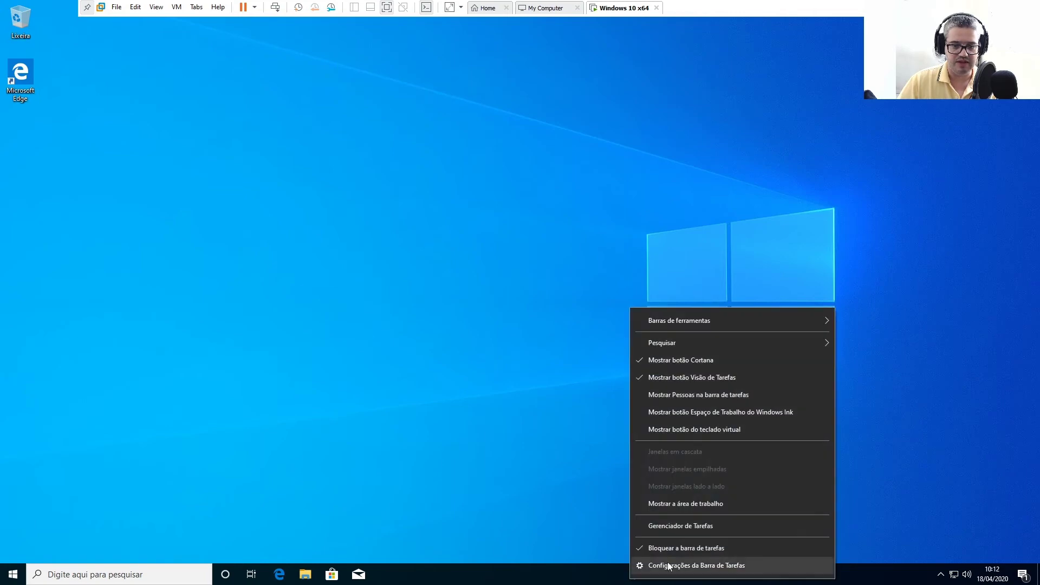
left_click(682, 360)
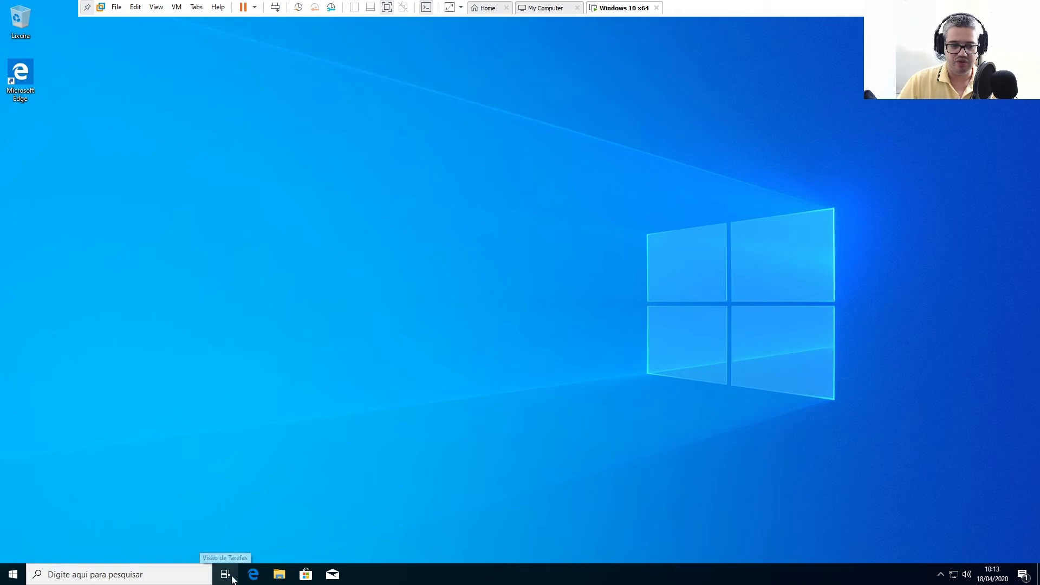
right_click(577, 577)
mouse_move(650, 334)
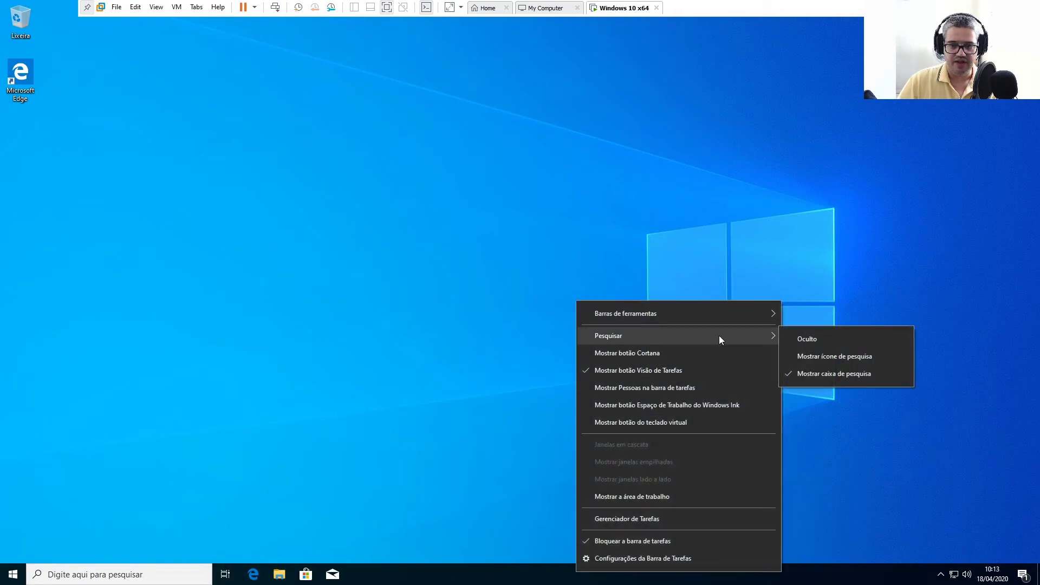
left_click(814, 356)
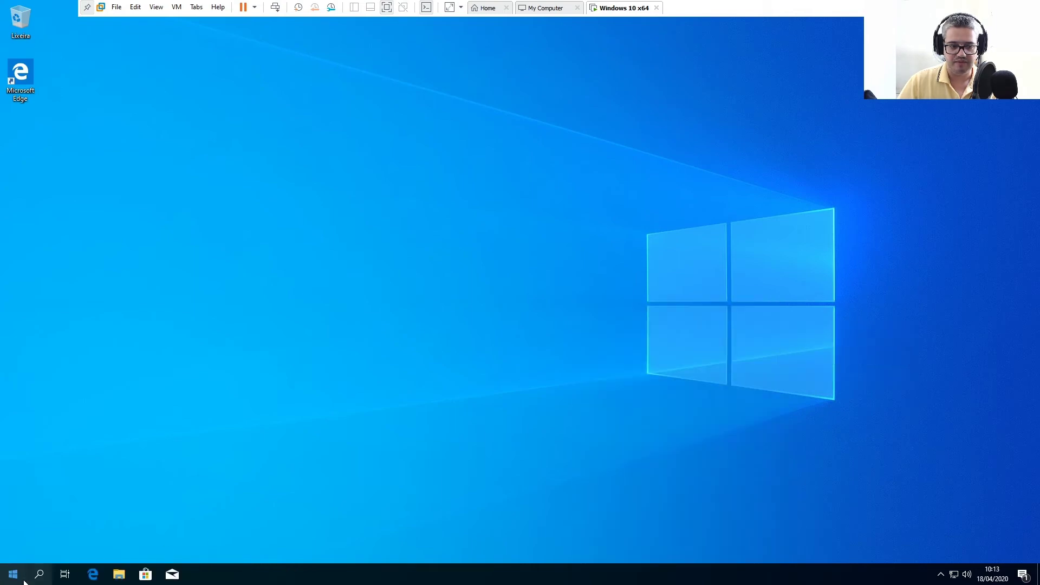
left_click(39, 574)
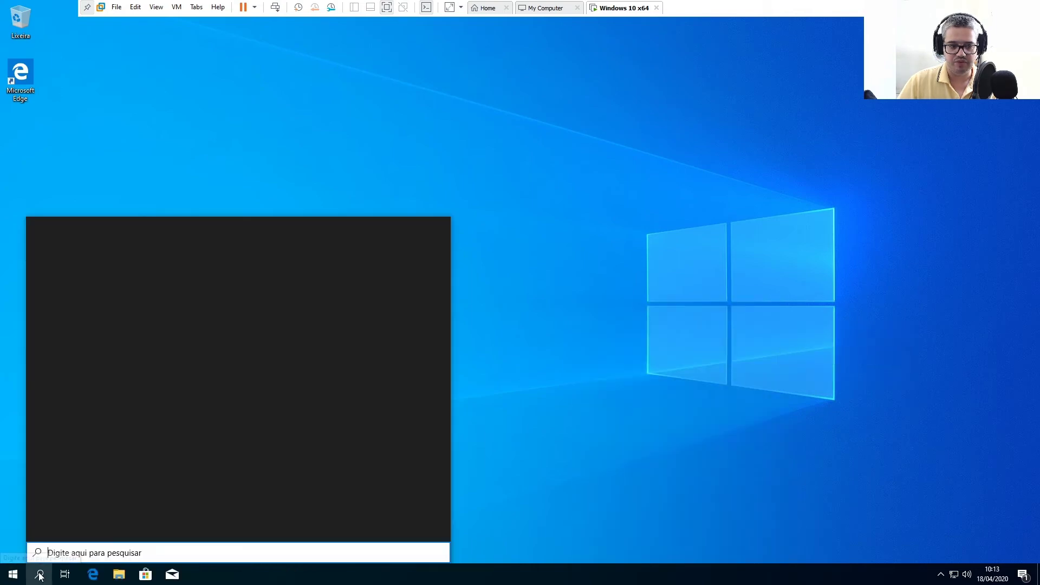
left_click(40, 575)
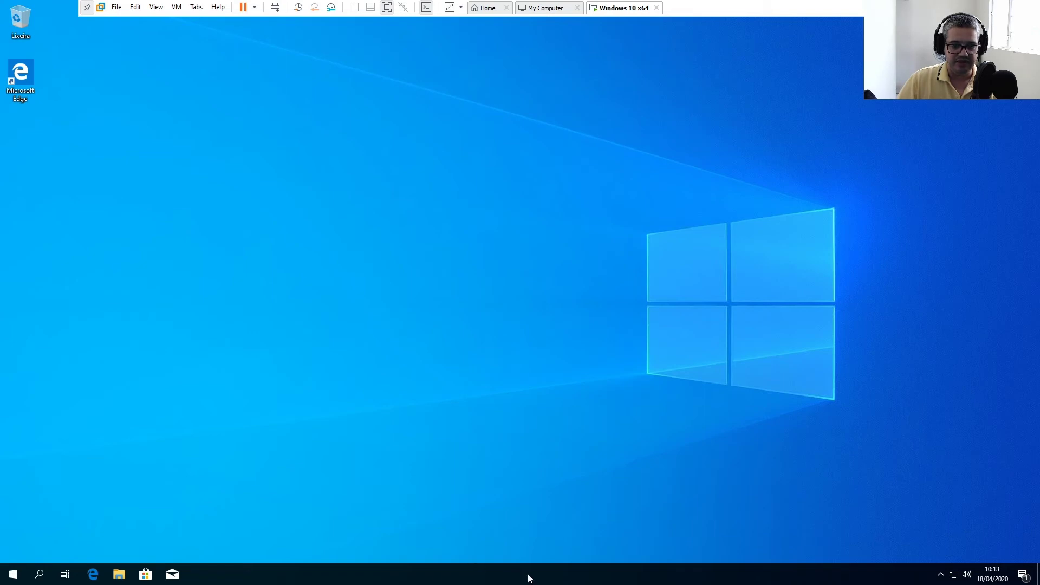
left_click(12, 574)
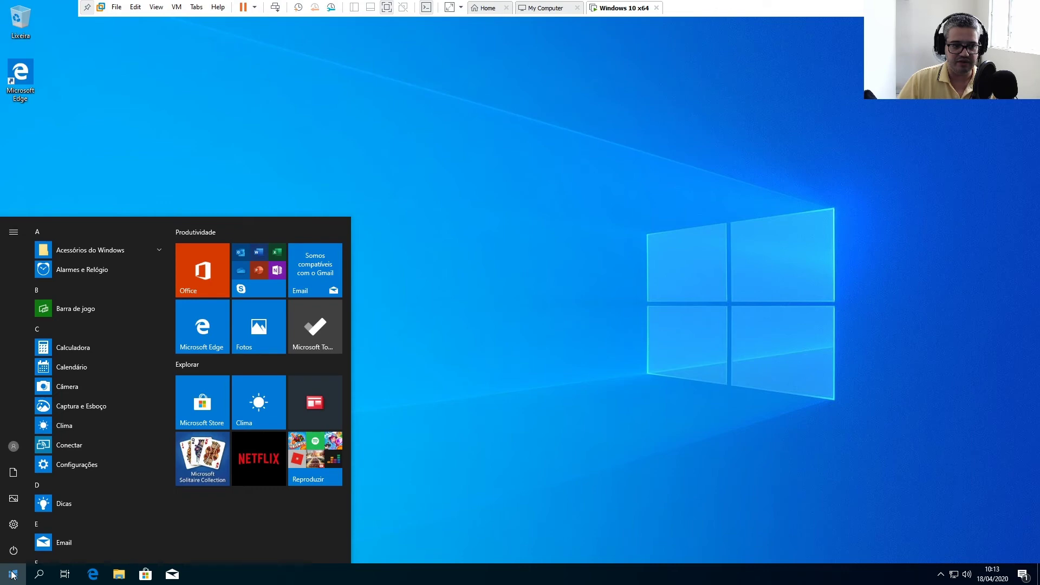
left_click(24, 521)
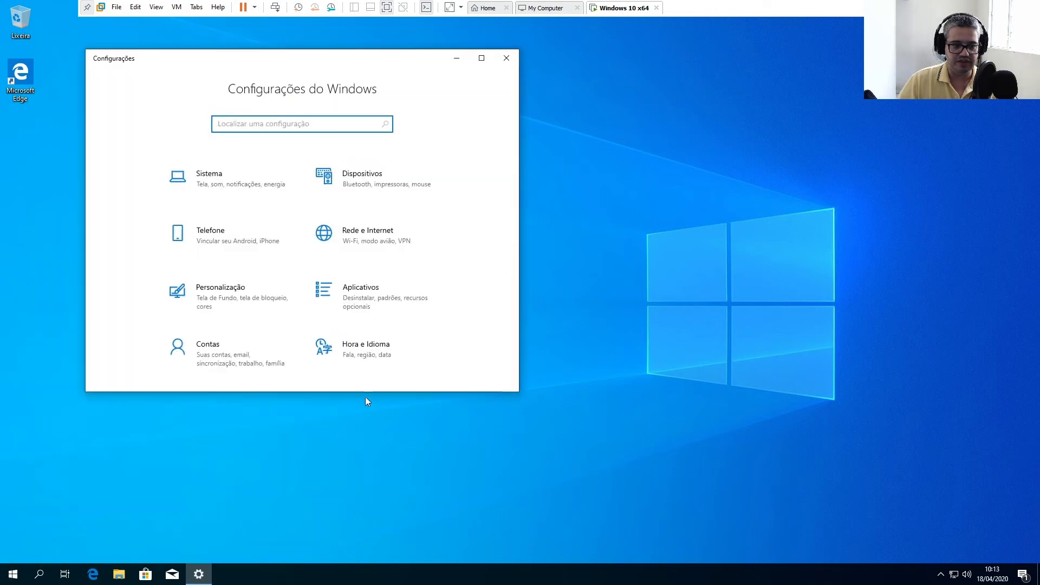
left_click(481, 58)
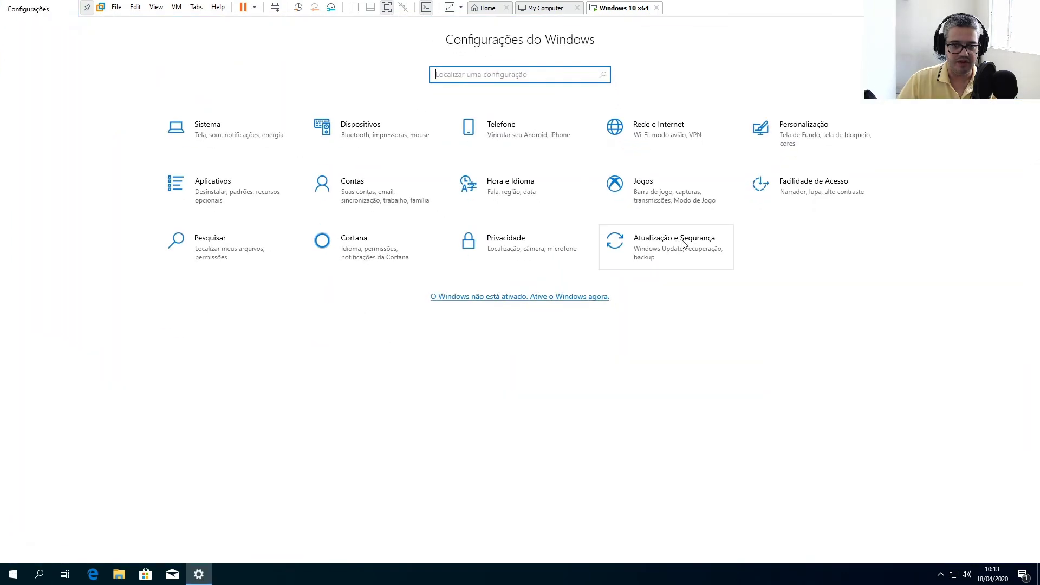
left_click(668, 250)
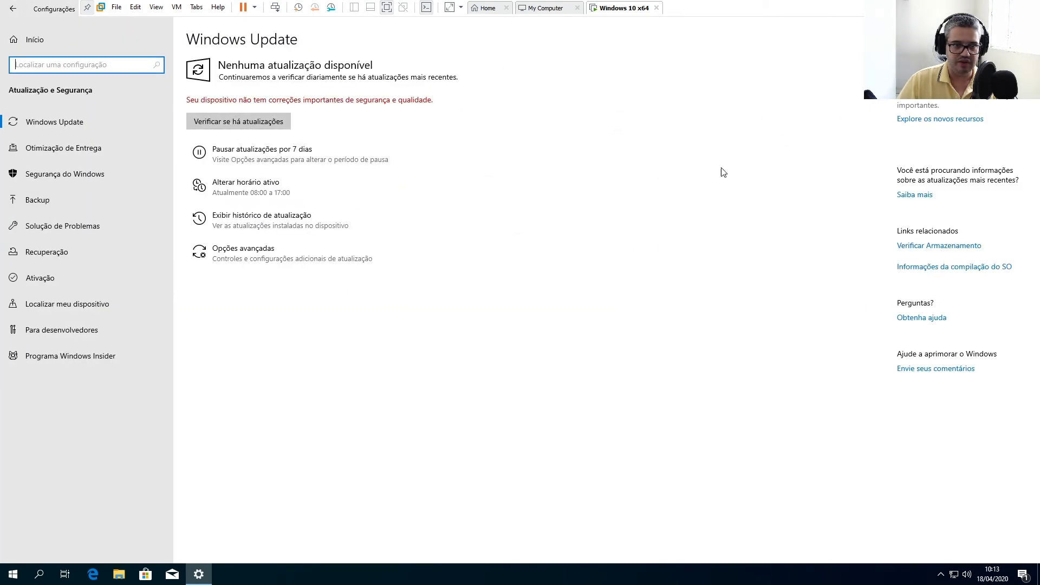
key("alt+F4")
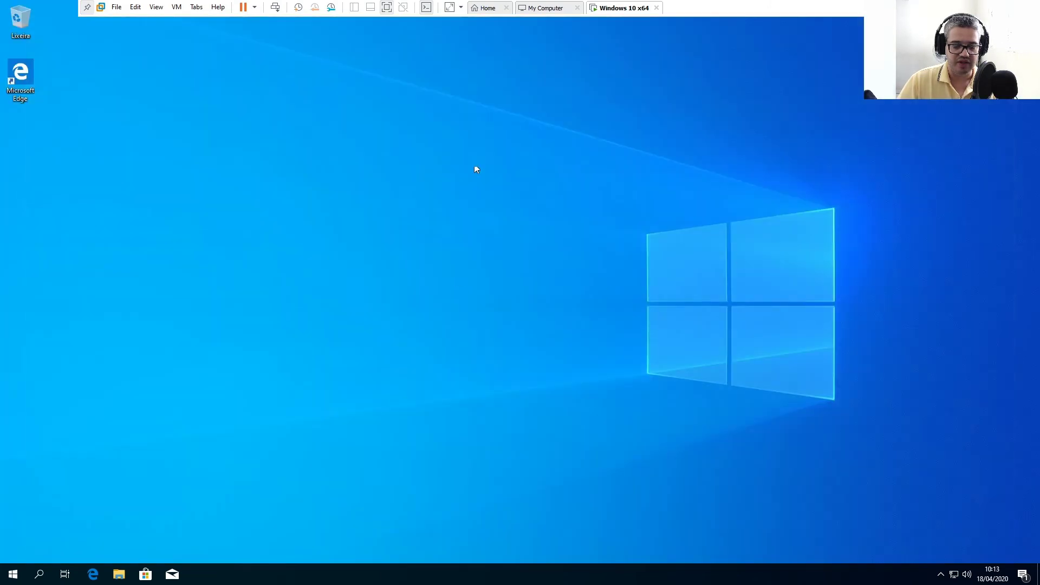
Launch Microsoft Edge from the VM taskbar and maximize its window
left_click(647, 272)
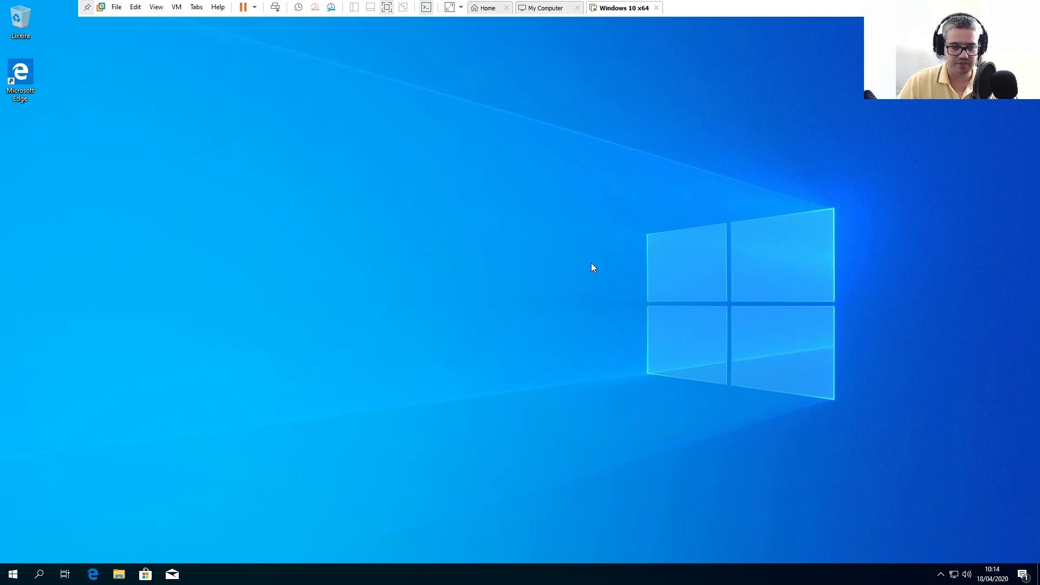
left_click(93, 574)
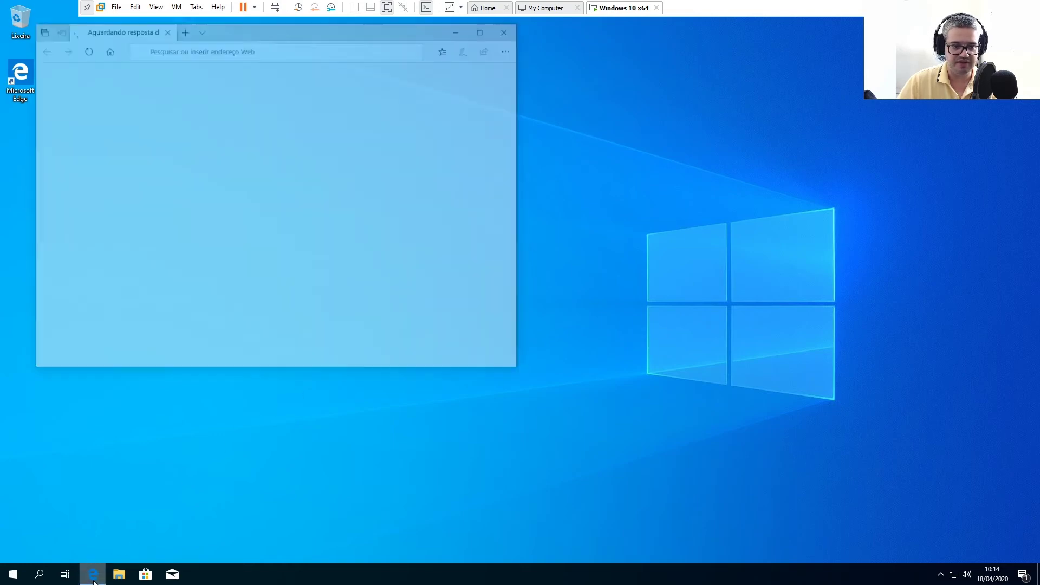
left_click(485, 28)
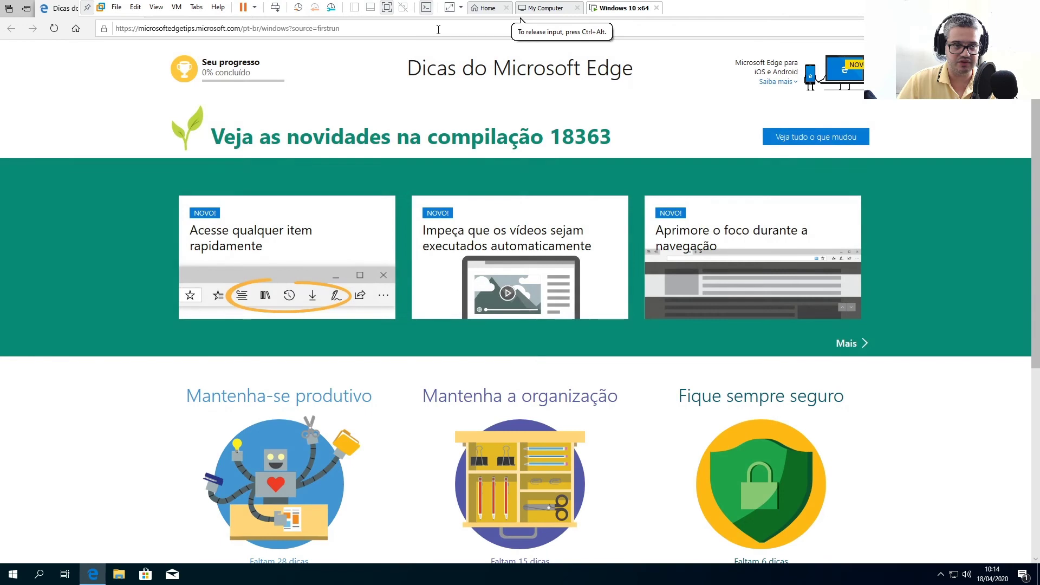
left_click(439, 30)
type("www.google.com.br")
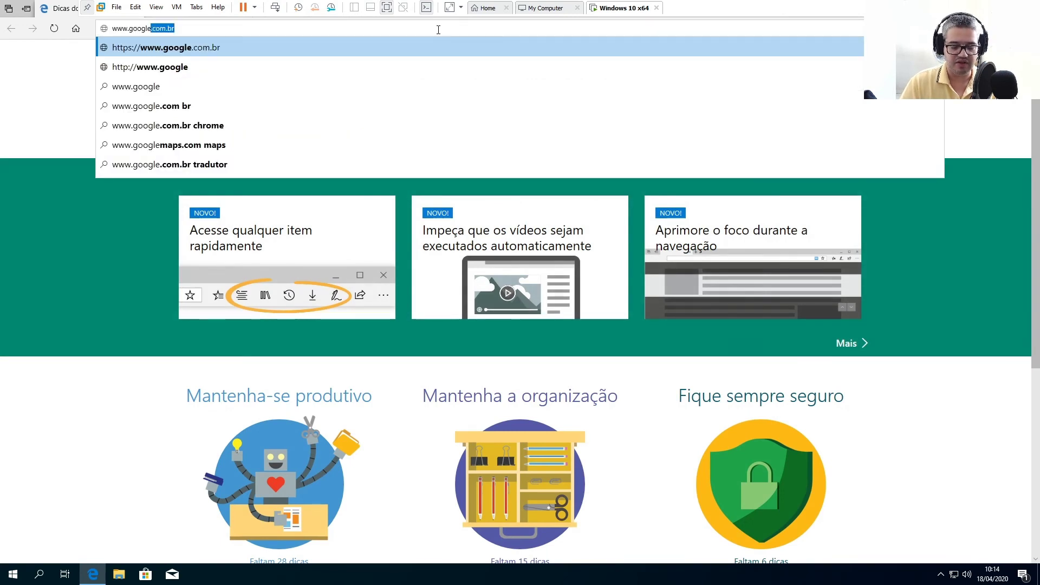
key("Return")
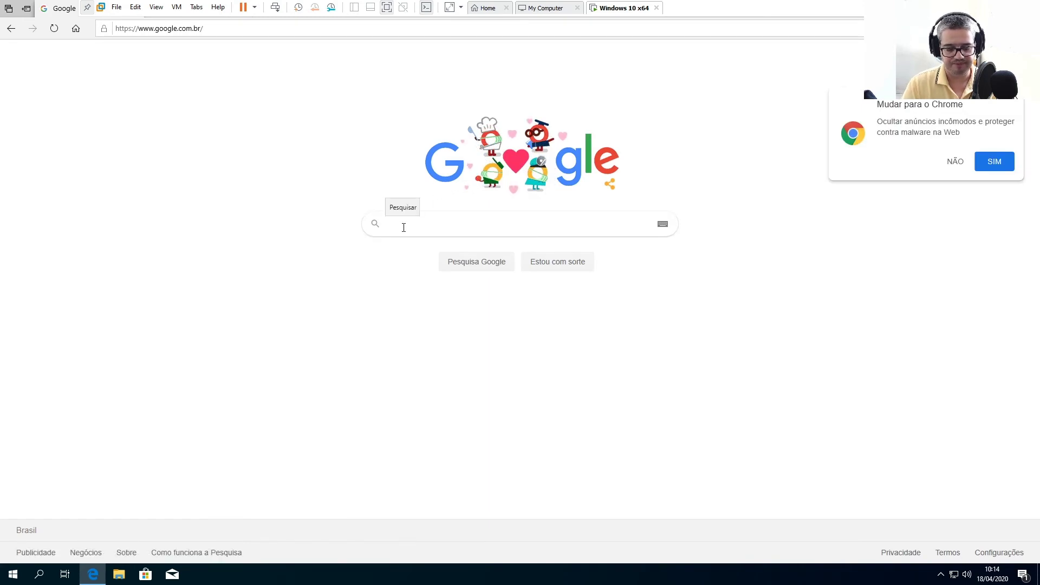
type("d")
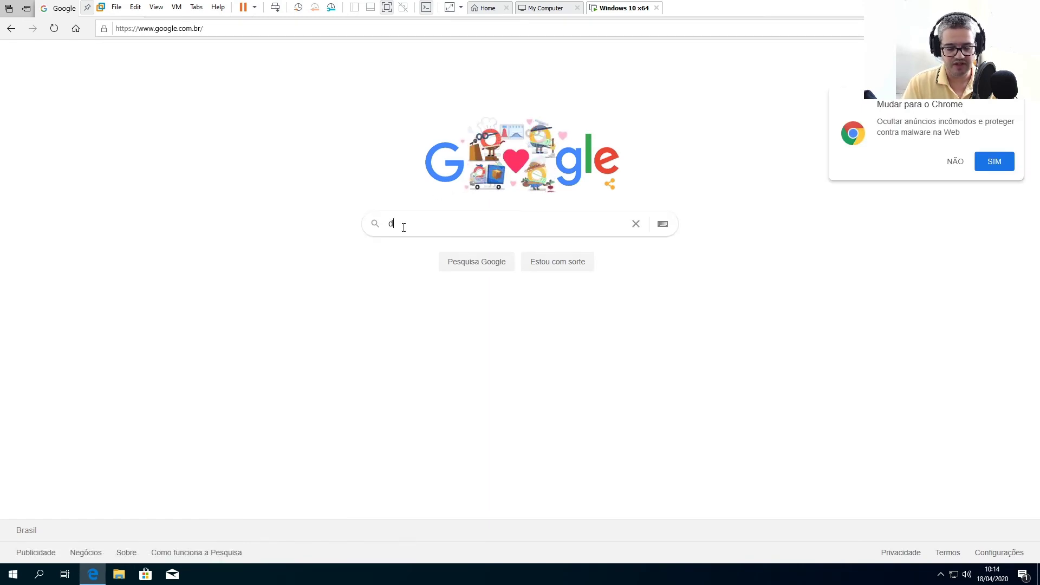
type("ownload drivers asus prime b450")
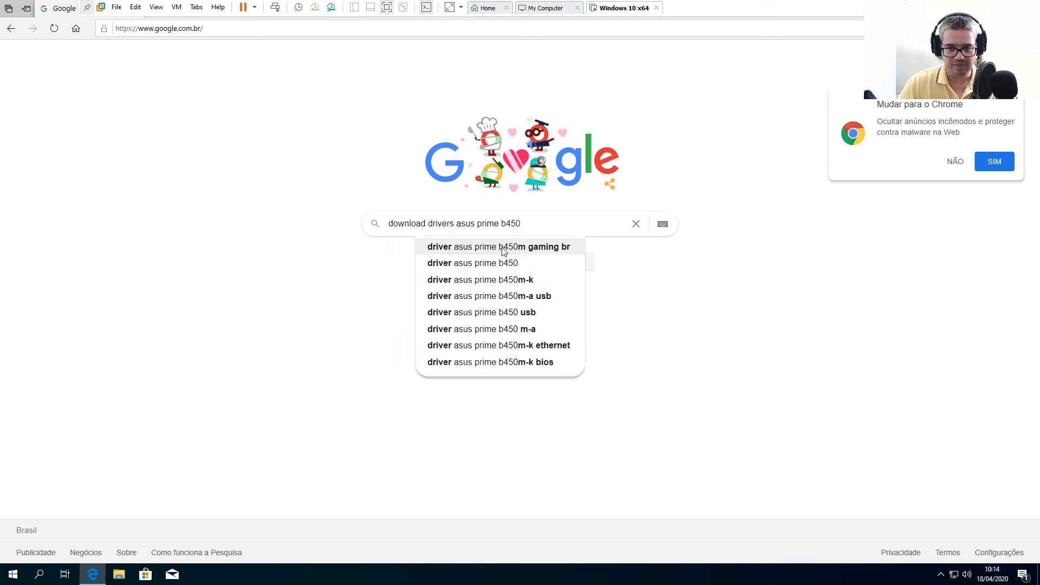
left_click(502, 250)
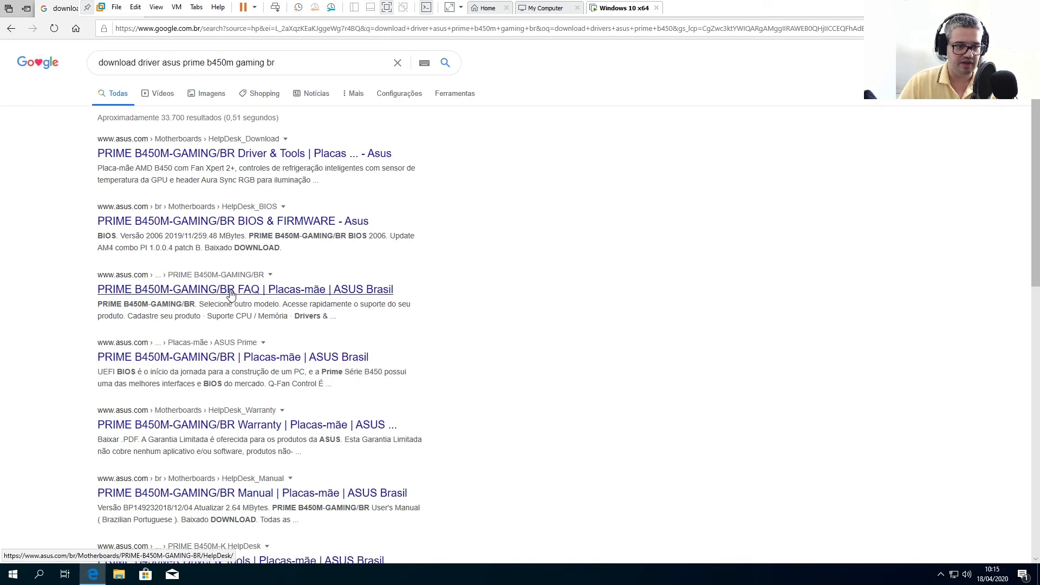
left_click(233, 359)
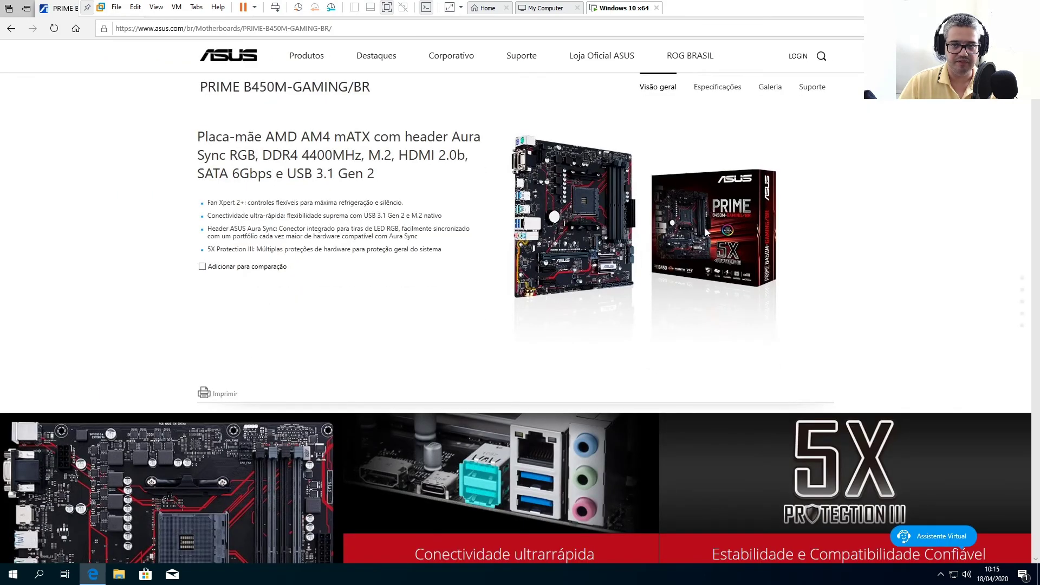
Open the board's Drivers & Softwares support page and filter it for Windows 10 64-bit
left_click(812, 88)
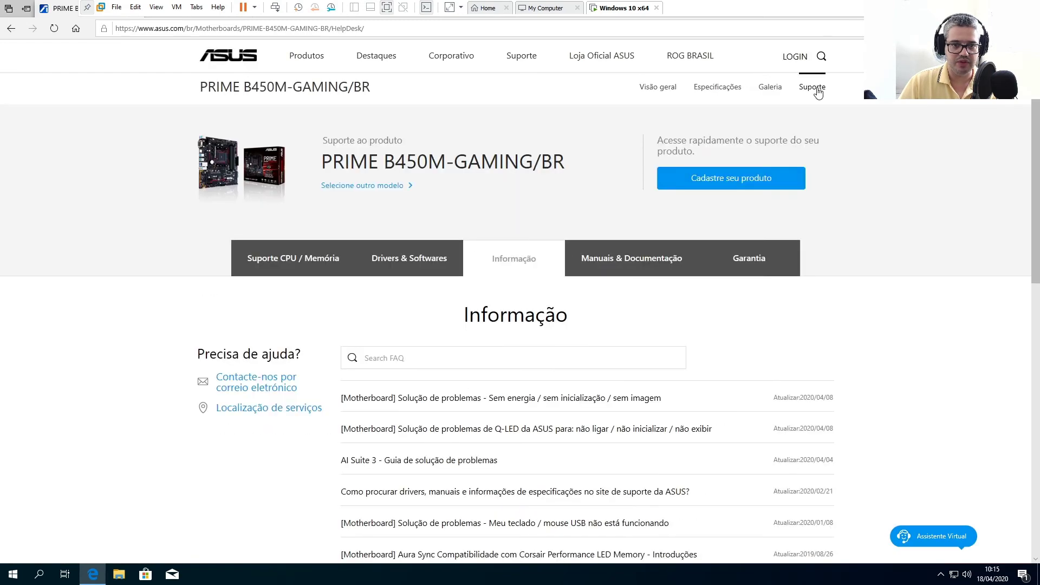
left_click(388, 265)
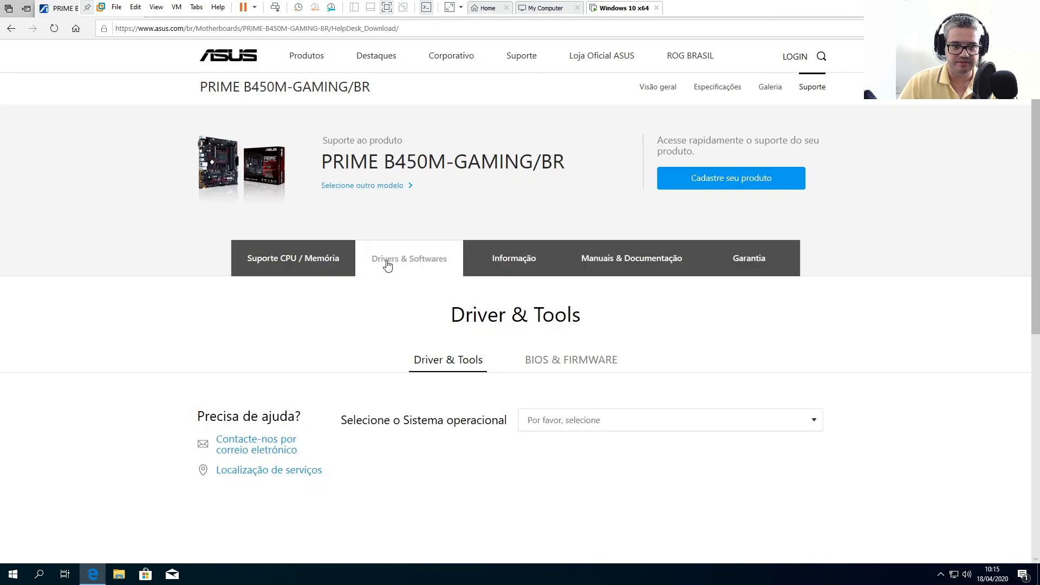
scroll(688, 357, "down", 3)
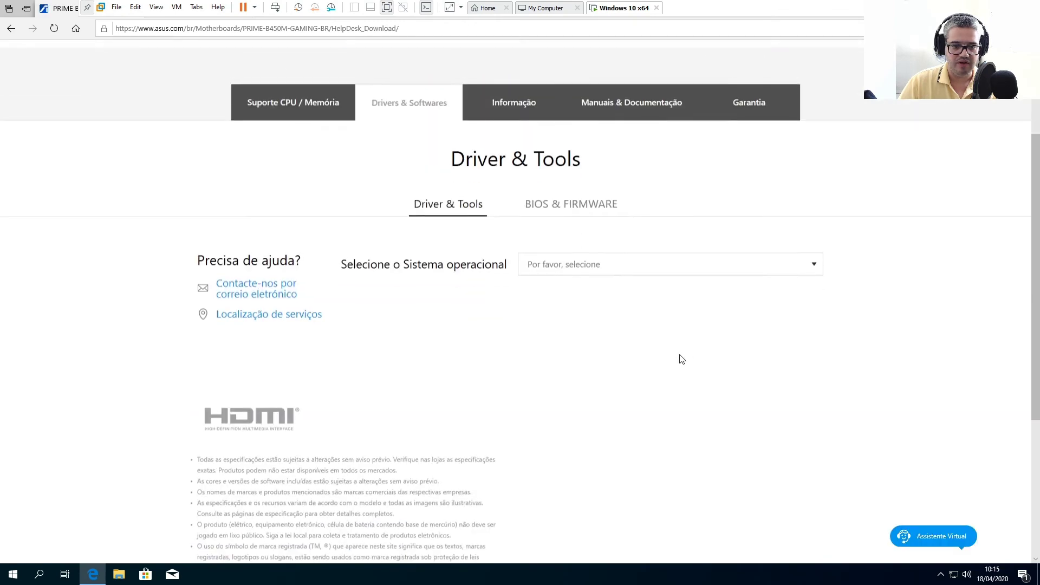
left_click(560, 273)
left_click(564, 274)
left_click(563, 273)
scroll(978, 281, "down", 3)
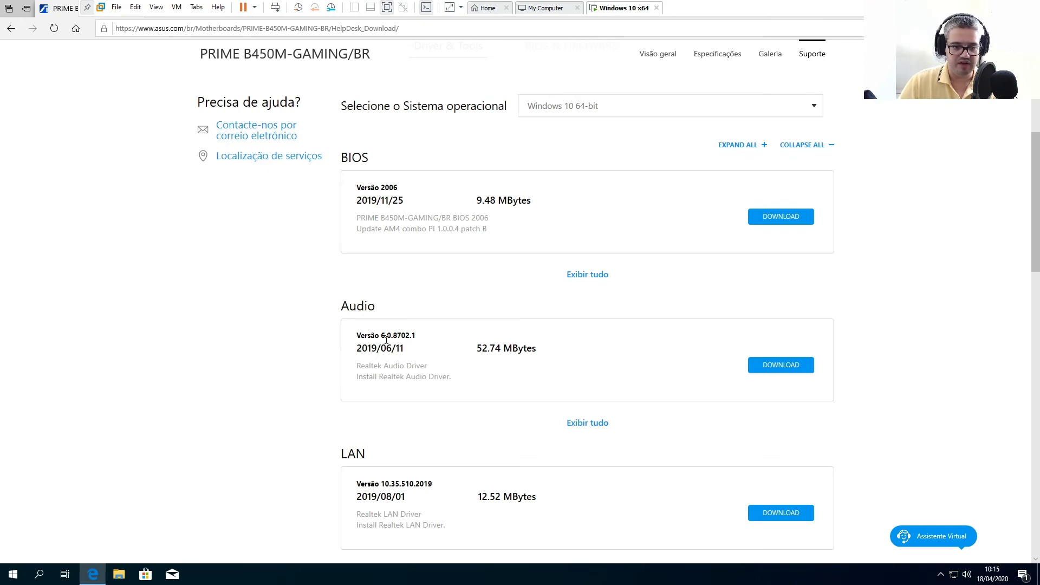
scroll(411, 321, "down", 3)
scroll(446, 316, "down", 4)
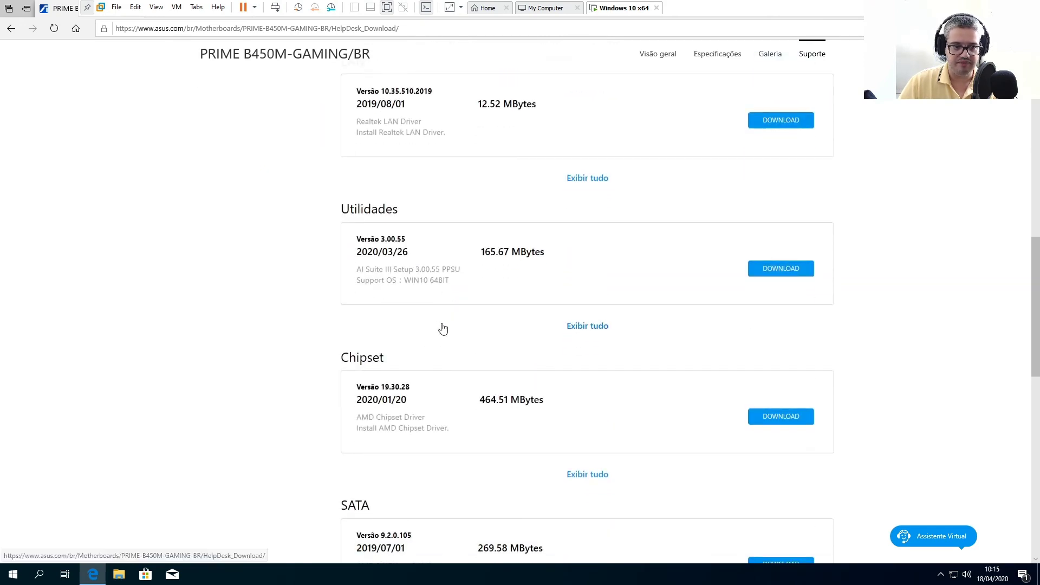
scroll(446, 266, "down", 1)
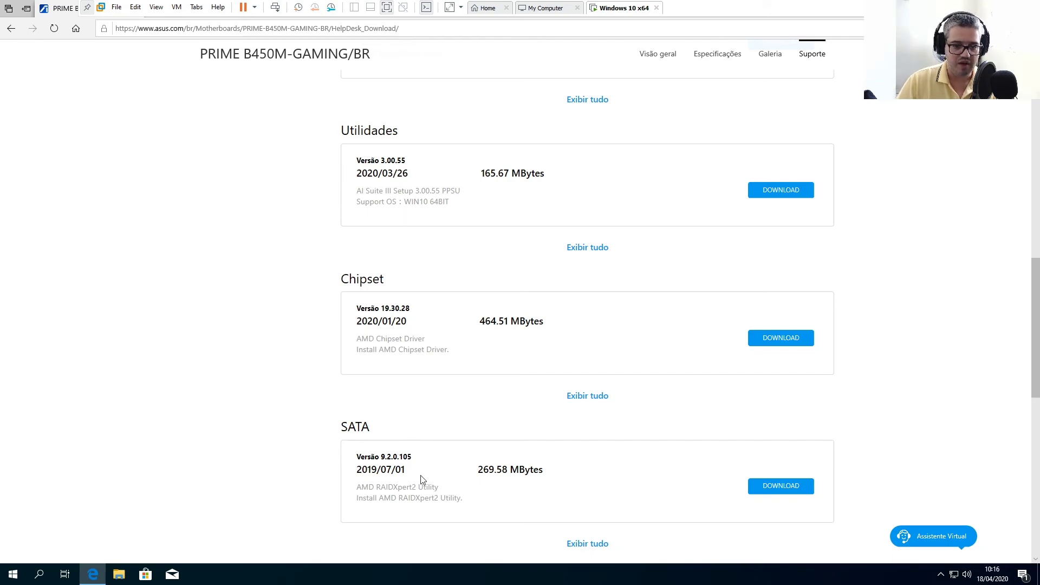
scroll(423, 480, "down", 2)
scroll(434, 394, "down", 5)
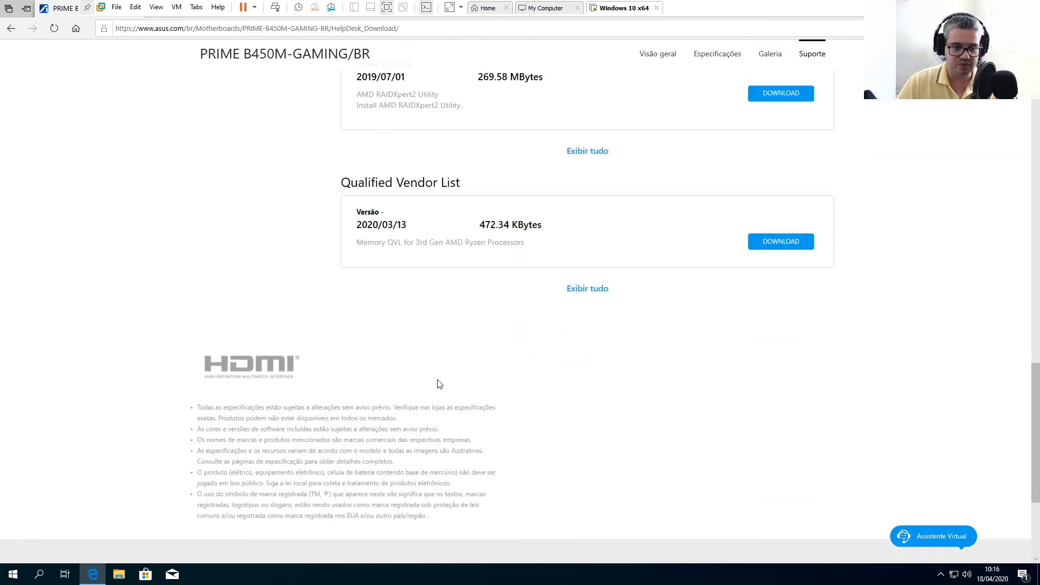
scroll(437, 383, "up", 7)
scroll(440, 383, "up", 8)
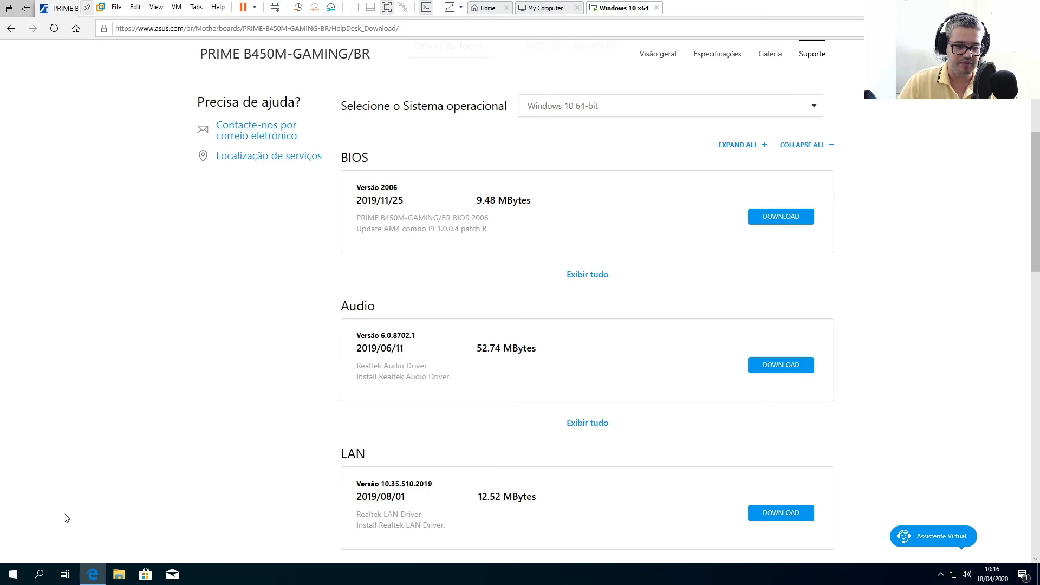
Open Configurações from Start and close it, then show the desktop with hidden tray icons revealed
left_click(8, 580)
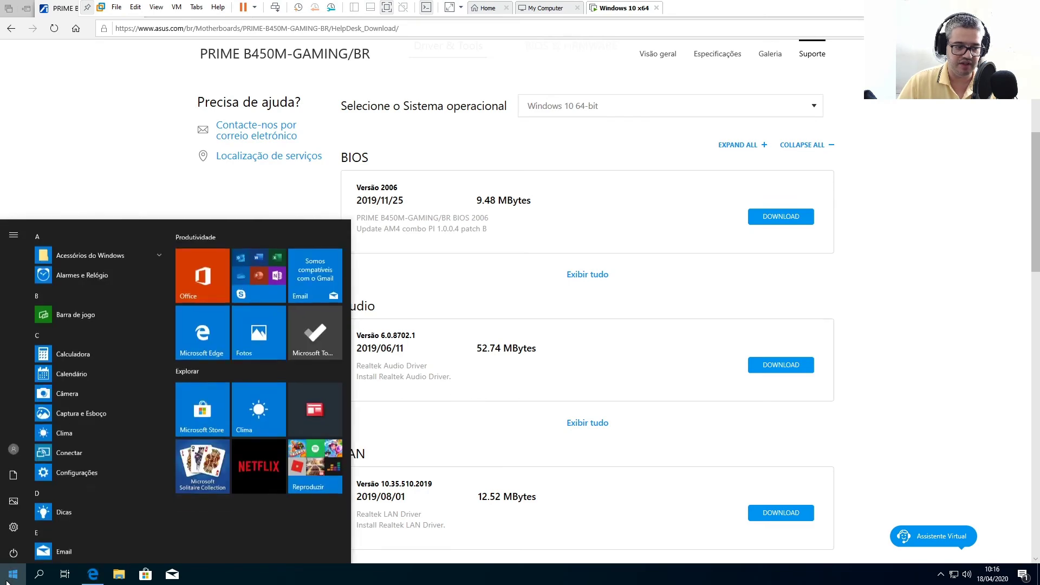
left_click(14, 528)
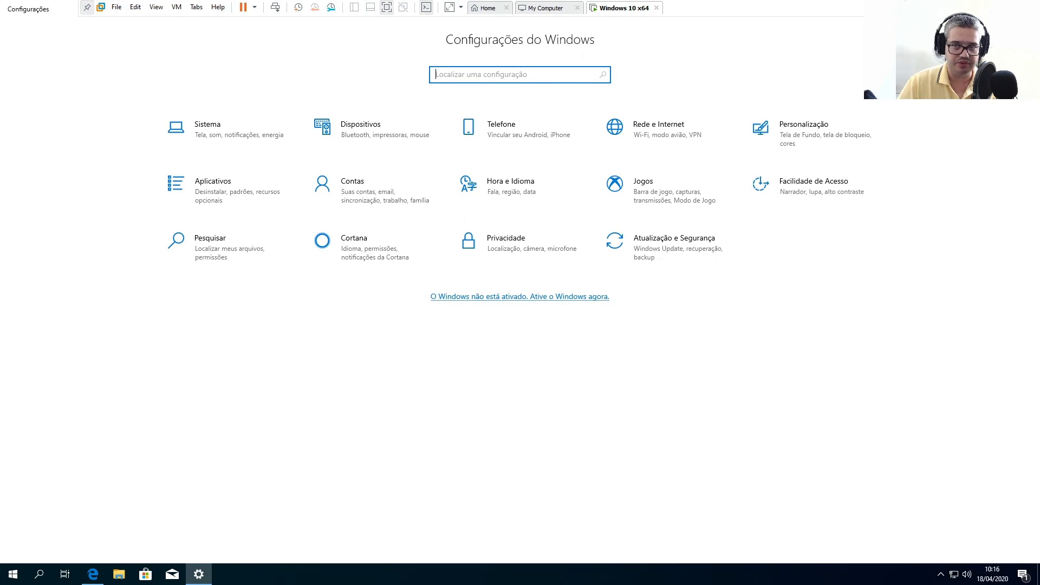
key("alt+F4")
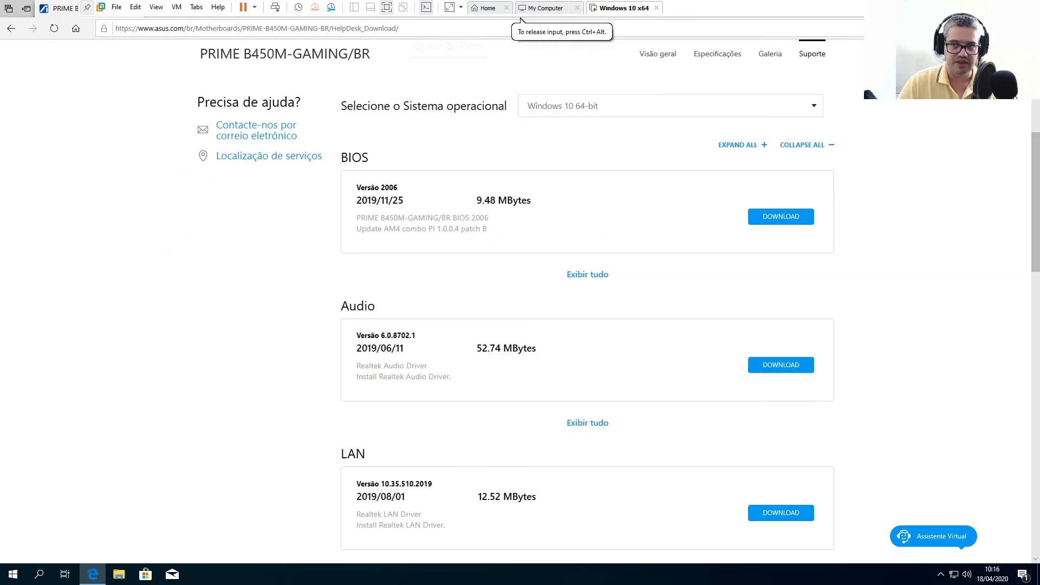
key("super+d")
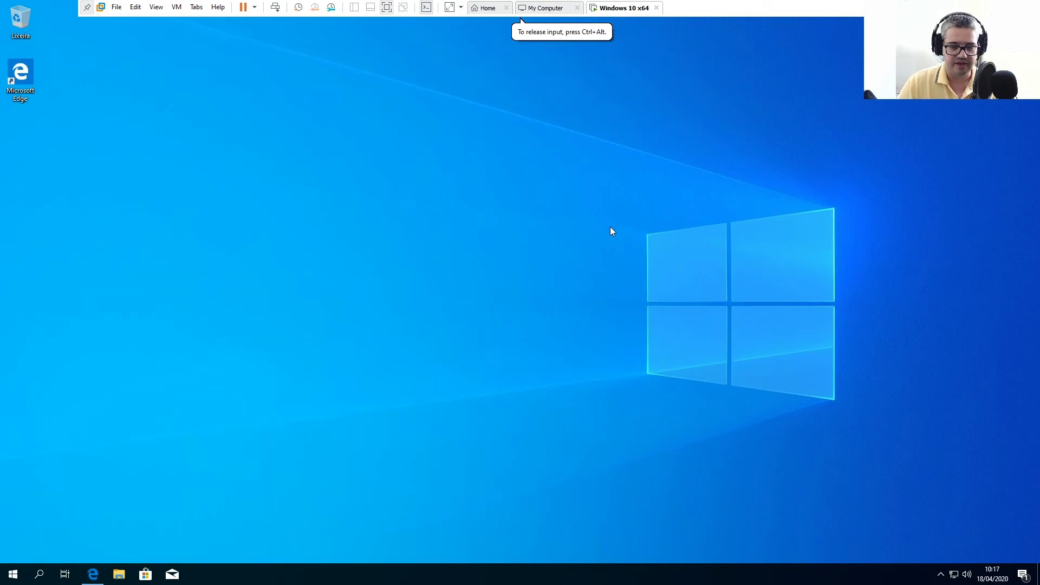
left_click(941, 577)
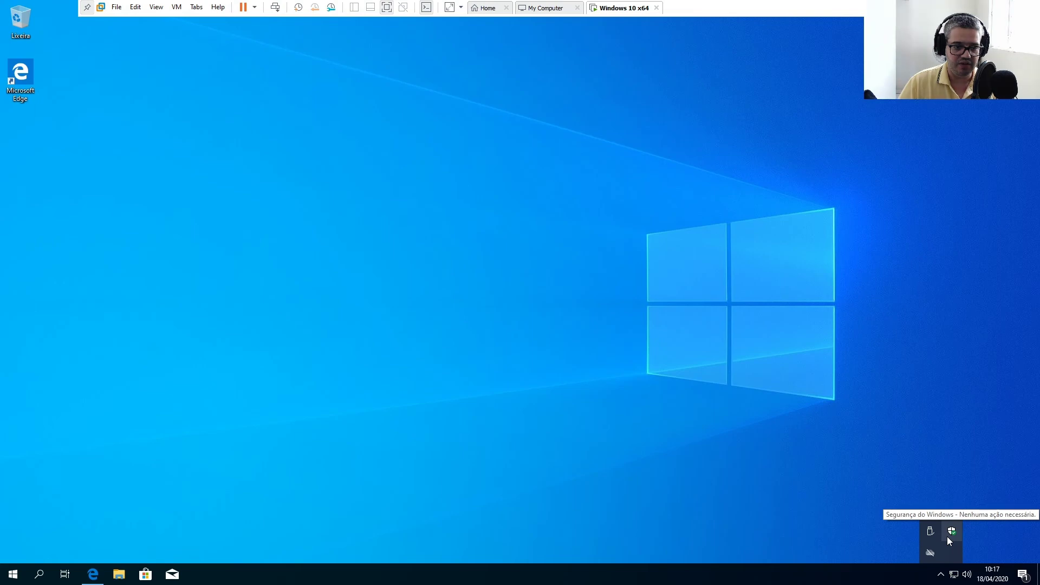
left_click(93, 574)
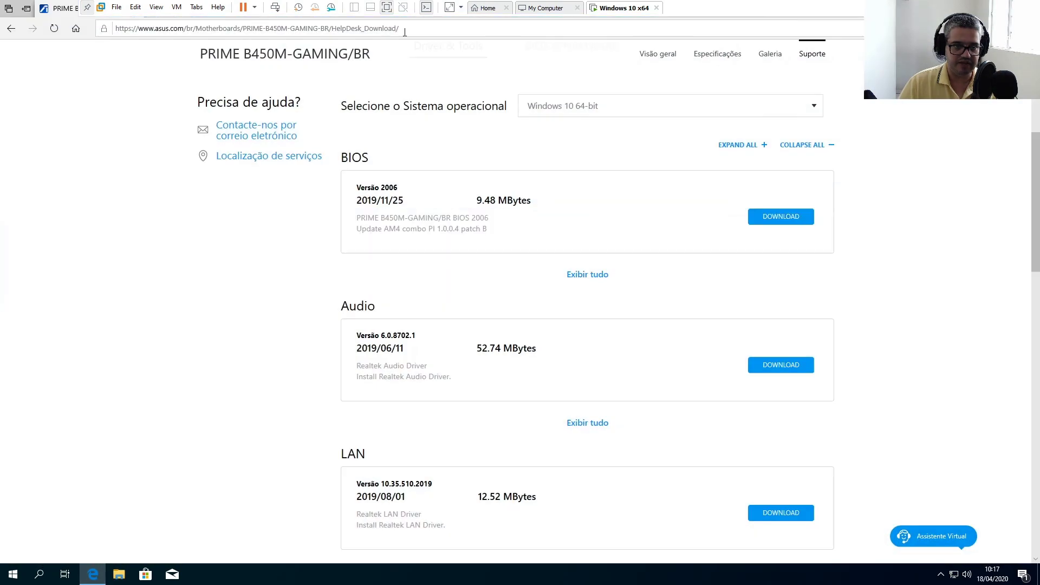
left_click(447, 24)
type("ww")
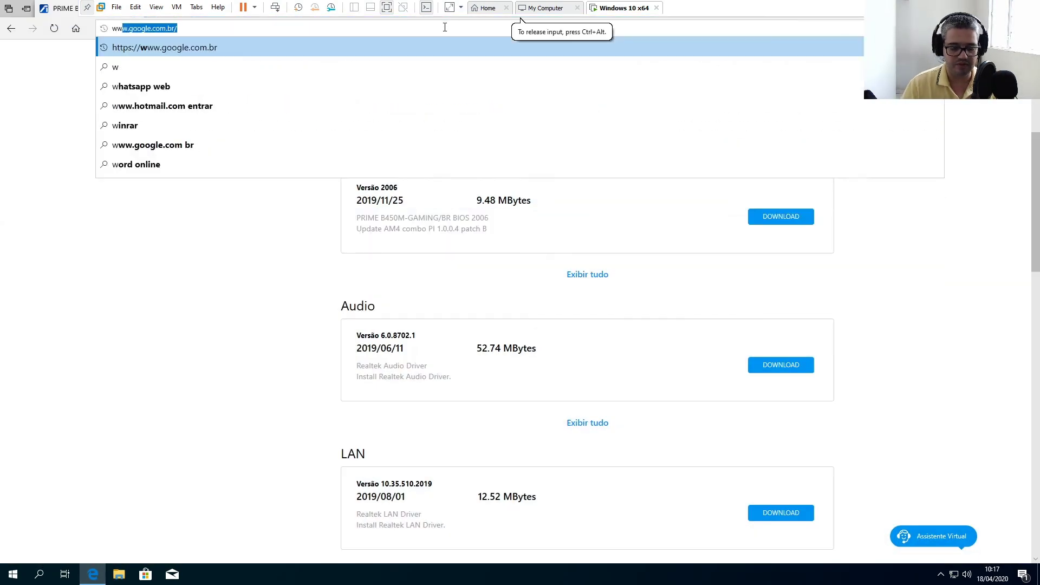
type("w.google.com.br")
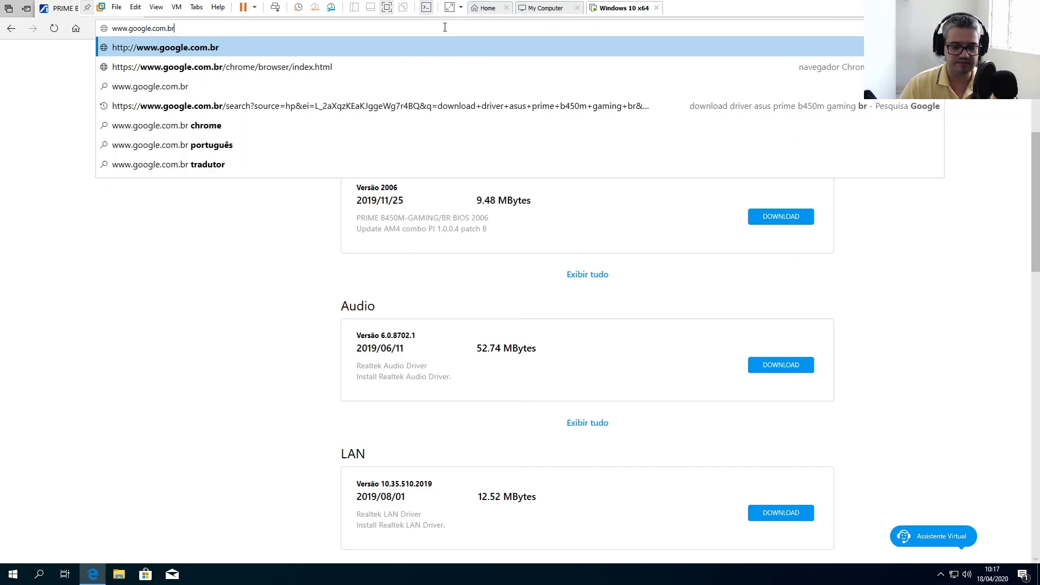
key("Return")
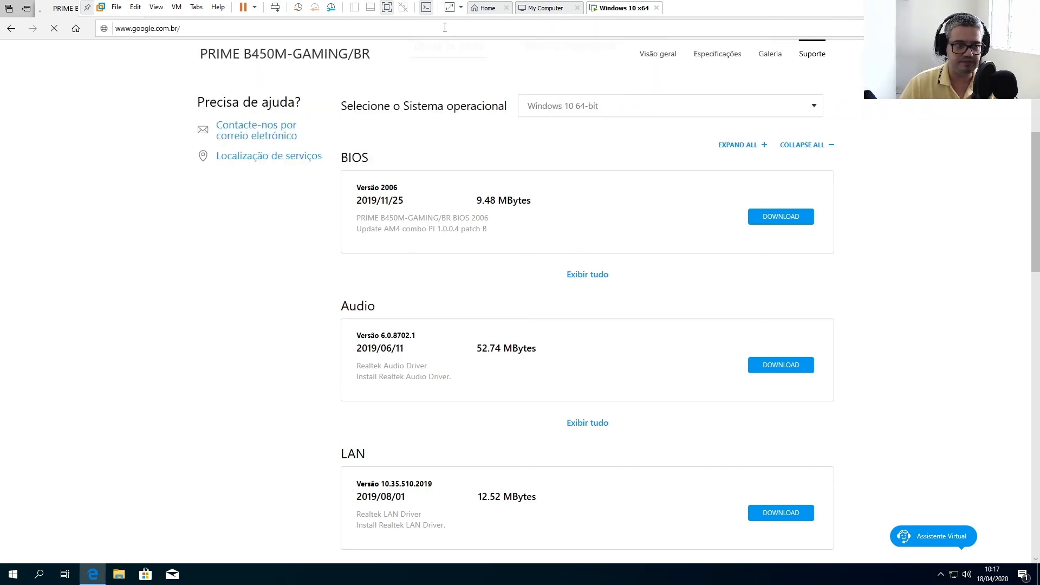
type("mal")
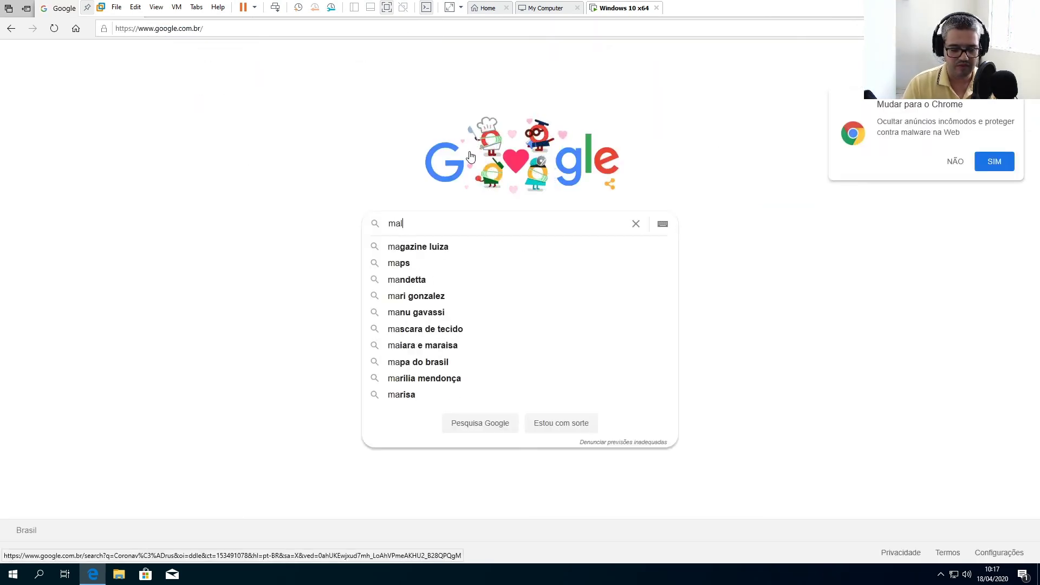
type("warebytes")
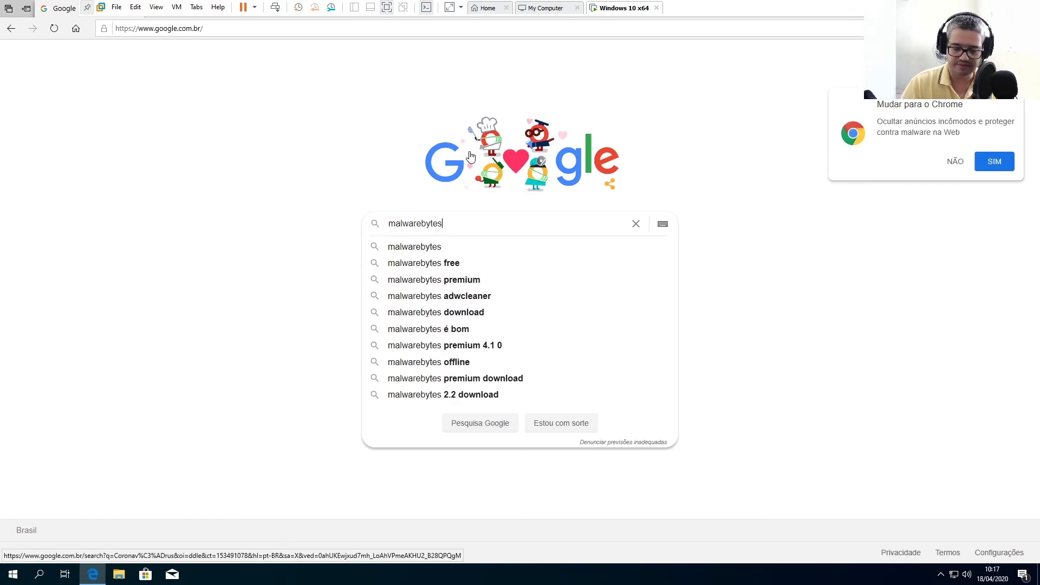
key("Return")
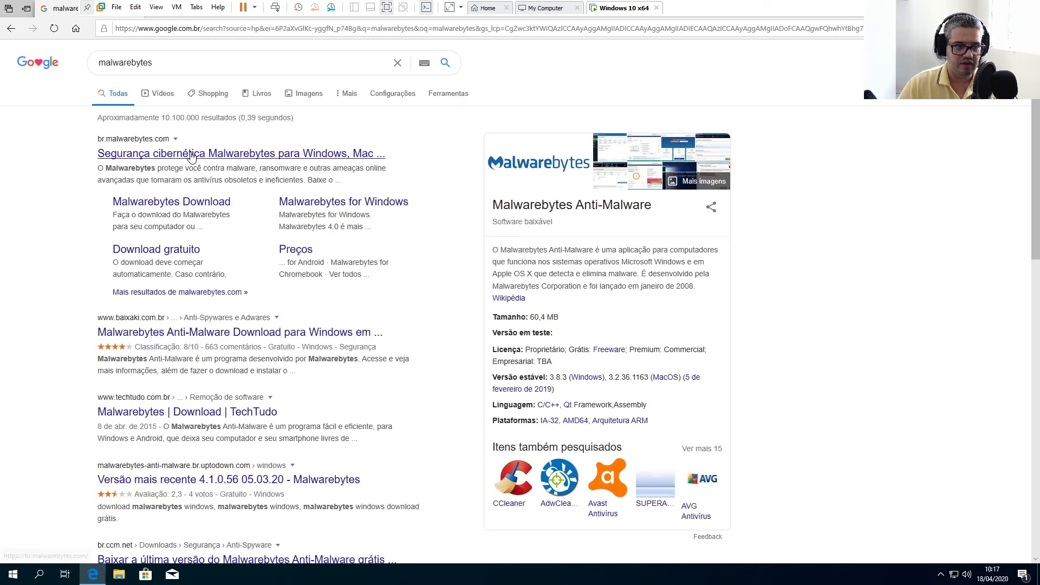
left_click(191, 155)
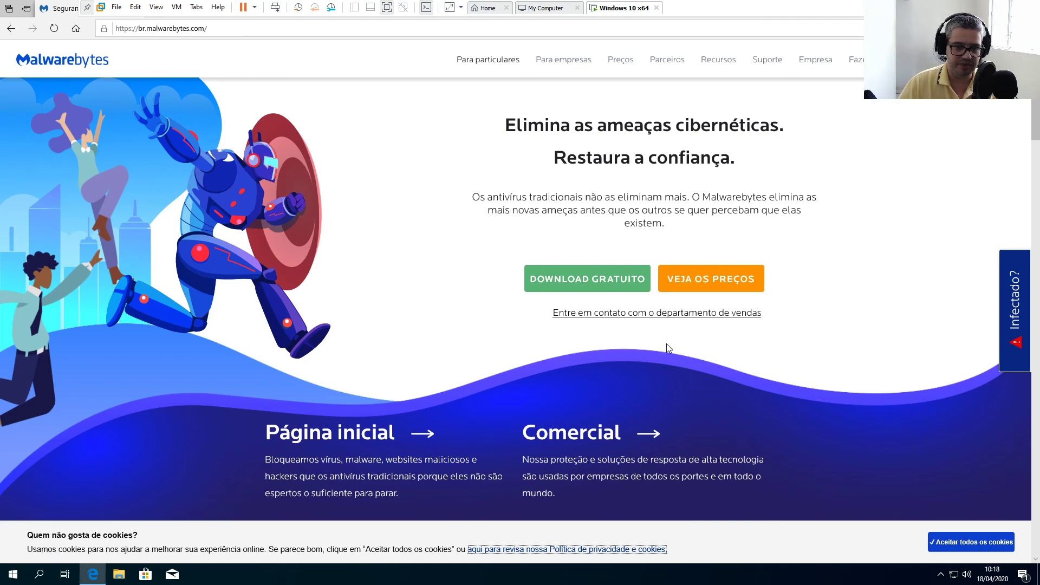
Open Preços and choose COMPRAR AGORA under Malwarebytes for Windows
left_click(618, 64)
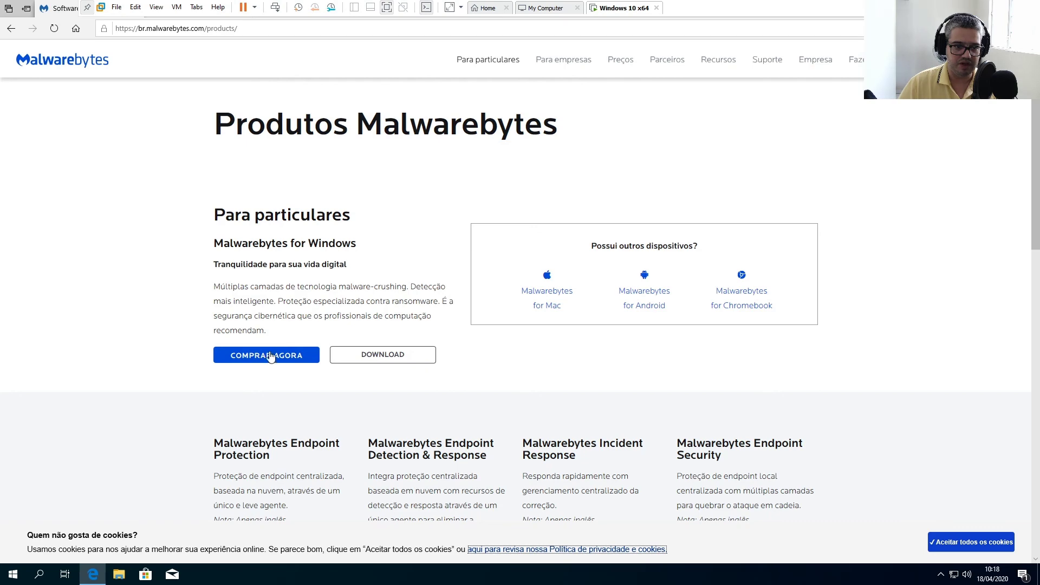
scroll(357, 245, "down", 4)
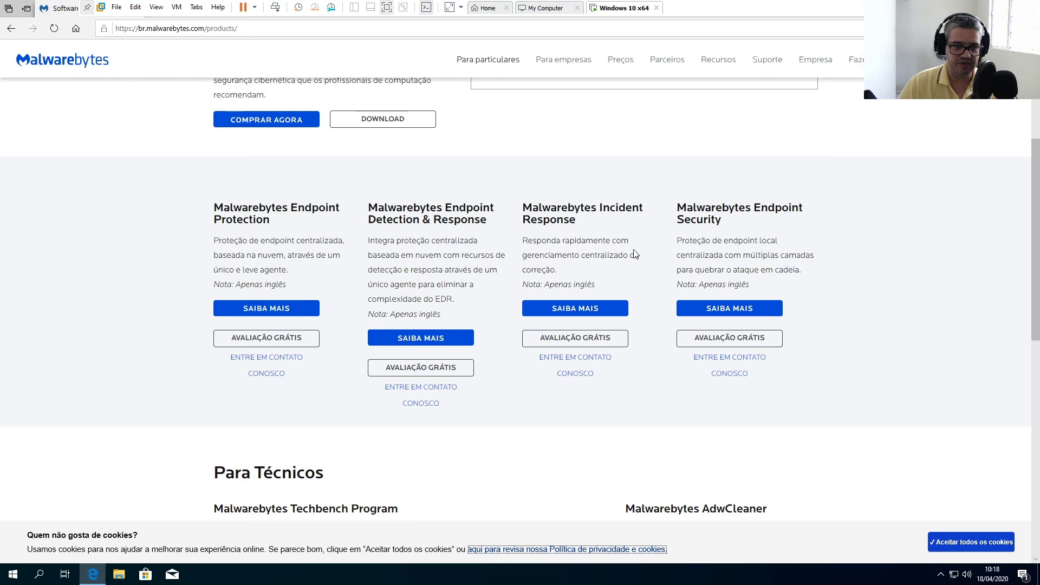
scroll(411, 252, "up", 3)
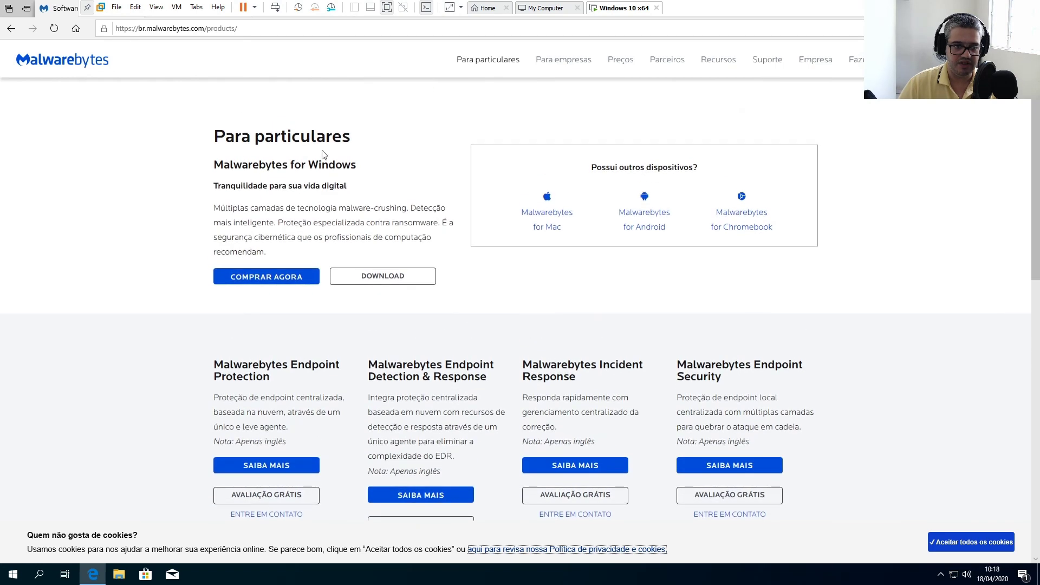
left_click(252, 281)
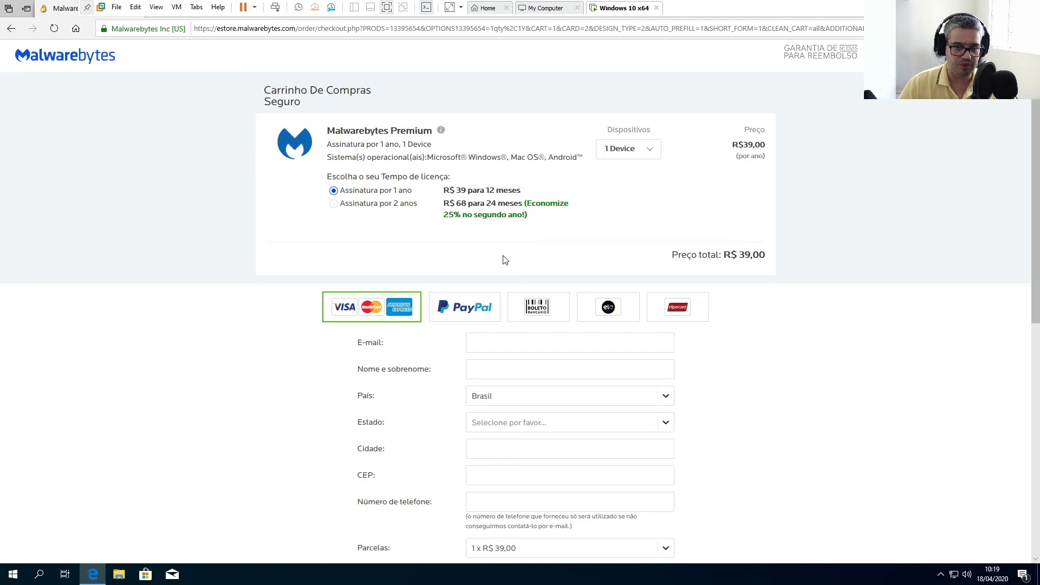
Change the cart's Dispositivos to 5 Devices (R$ 79,00), then close Edge with all its tabs
left_click(639, 152)
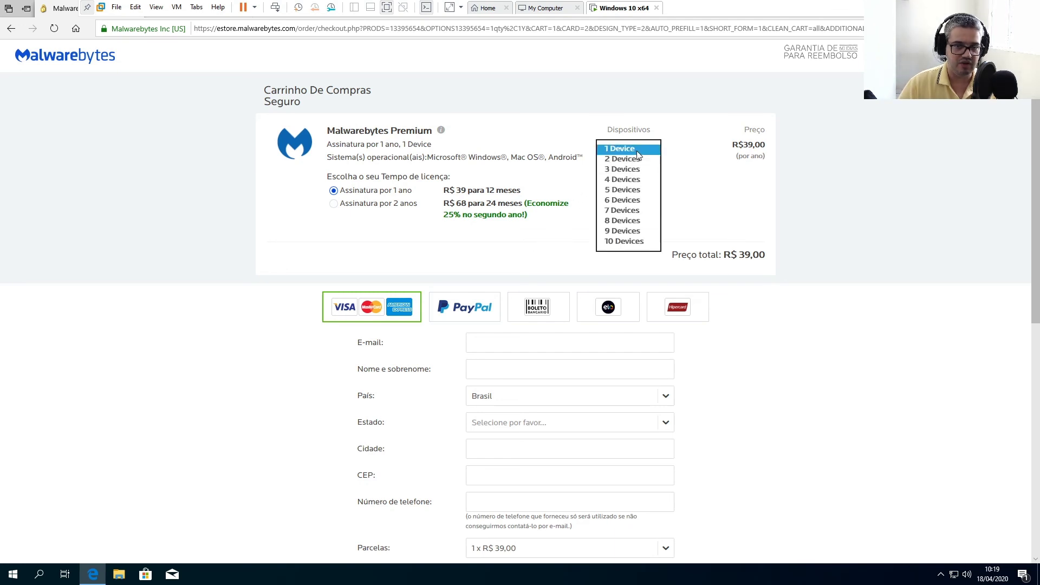
left_click(622, 158)
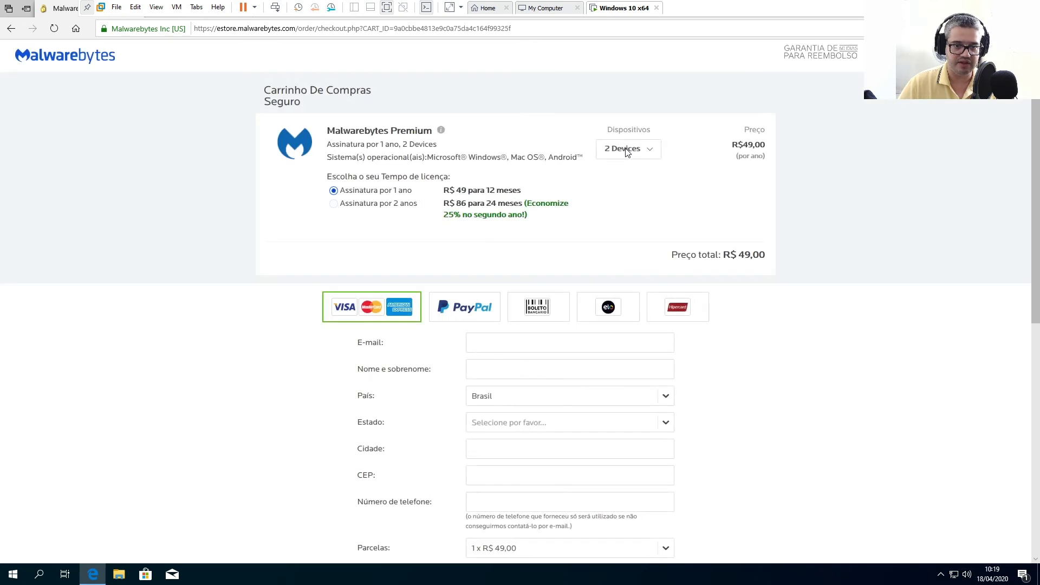
left_click(626, 151)
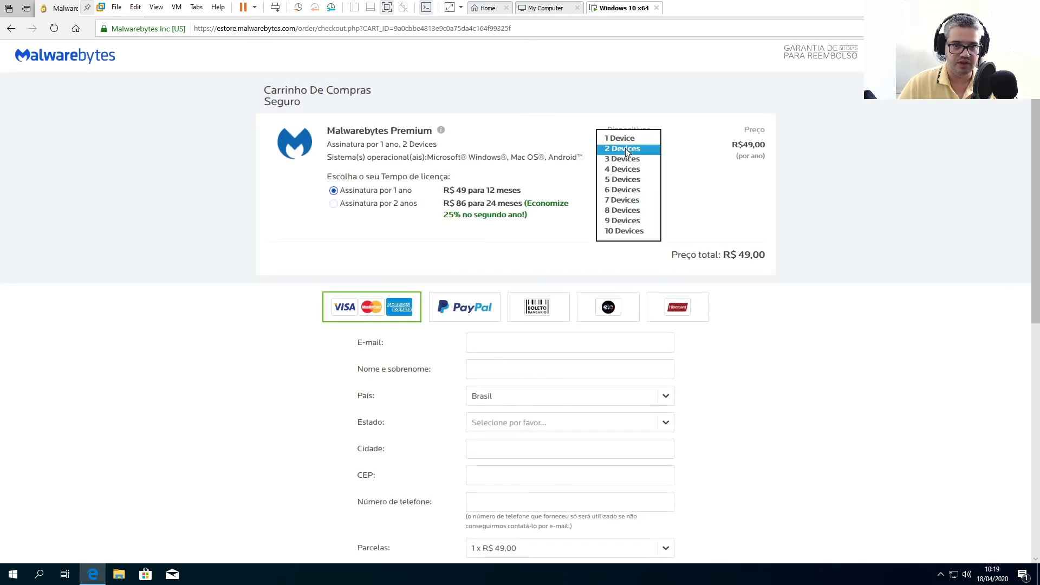
left_click(614, 181)
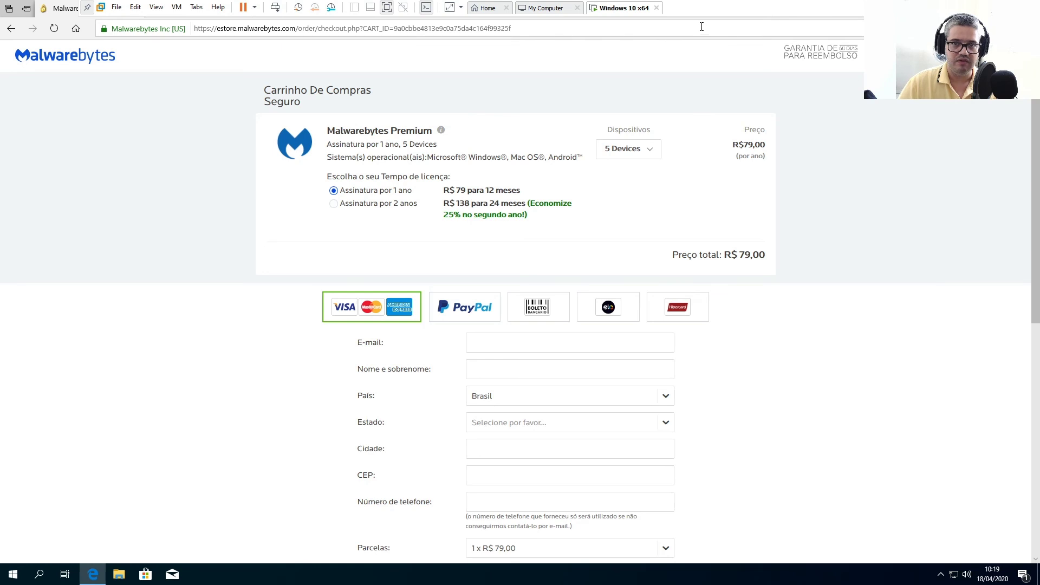
key("alt+F4")
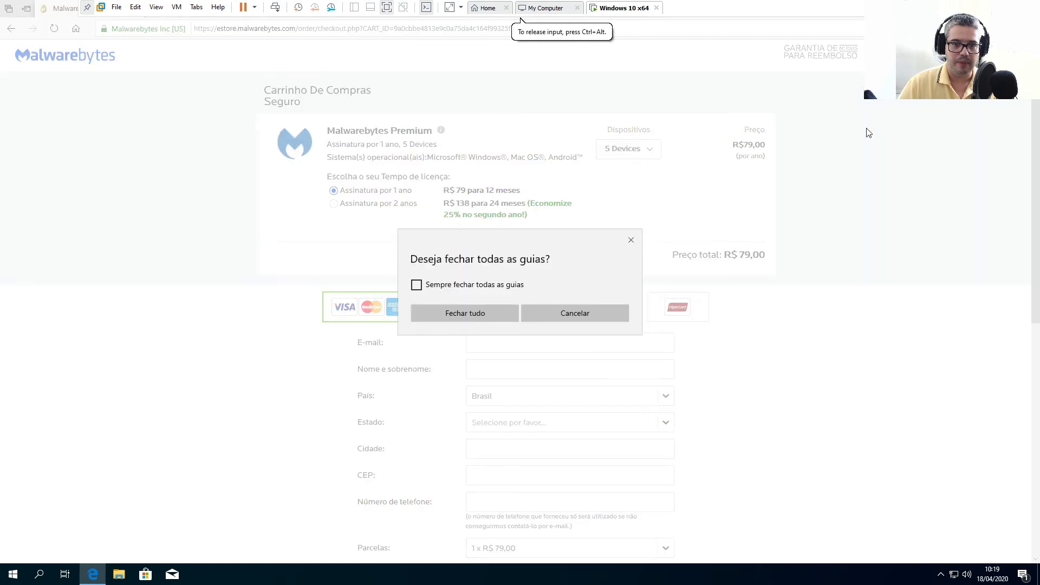
left_click(457, 316)
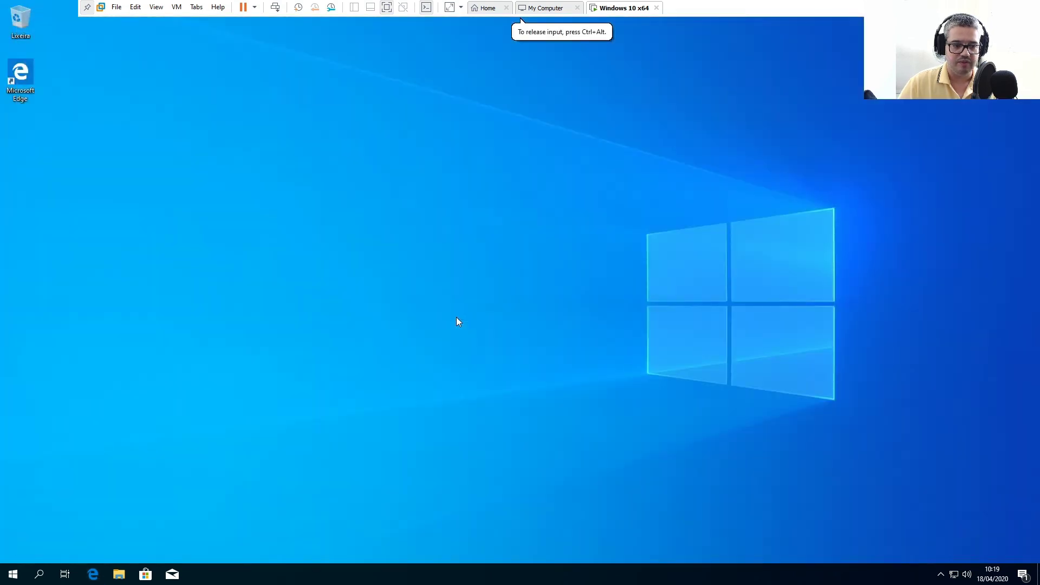